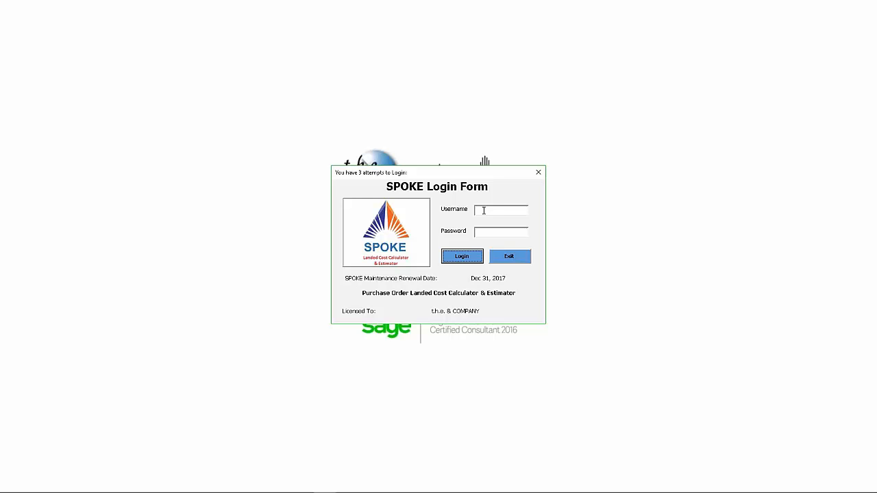
Log in to SPOKE with the username and account password, dismissing the RoboForm login prompt.
click(483, 213)
key(Tab)
text(****)
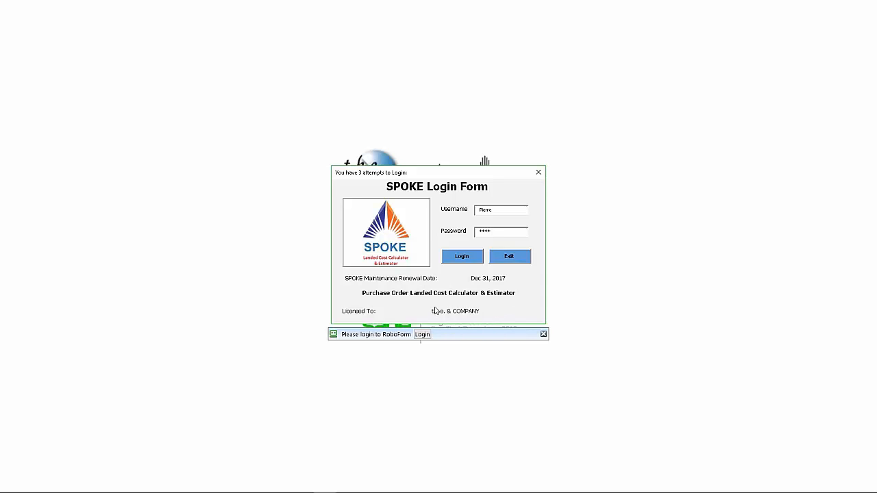
click(544, 334)
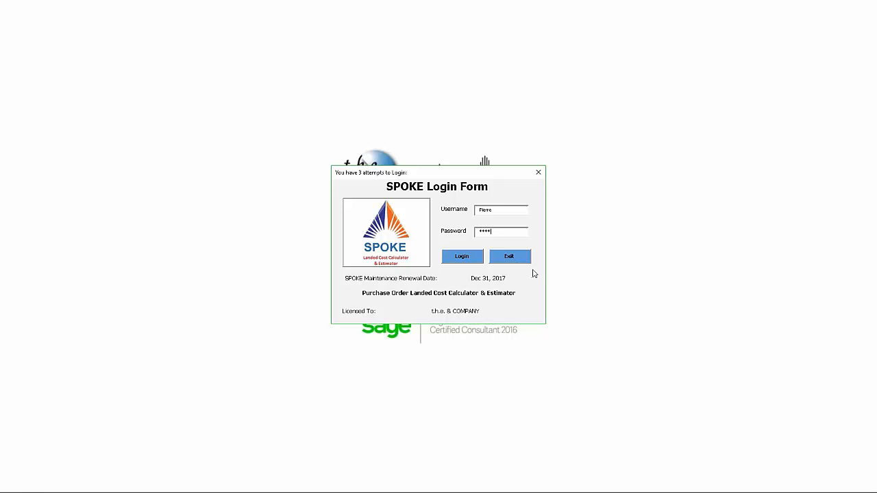
click(462, 258)
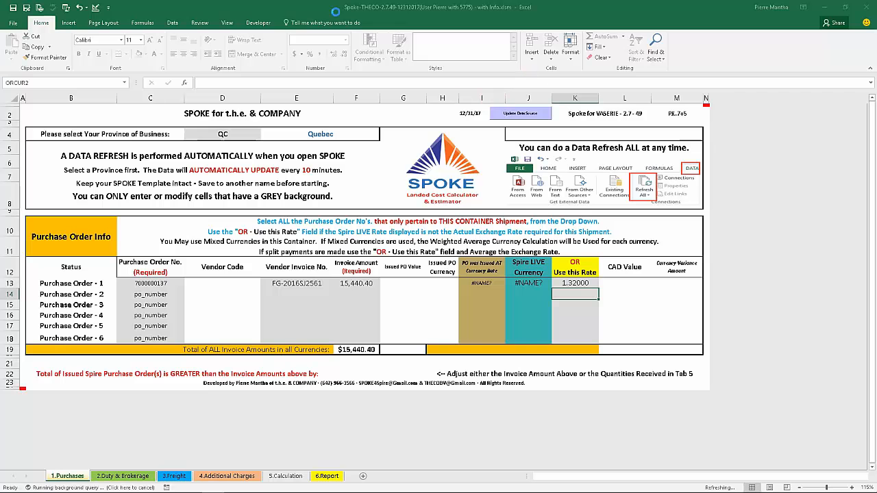
Hide the row and column headings and the formula bar in the workbook.
click(226, 22)
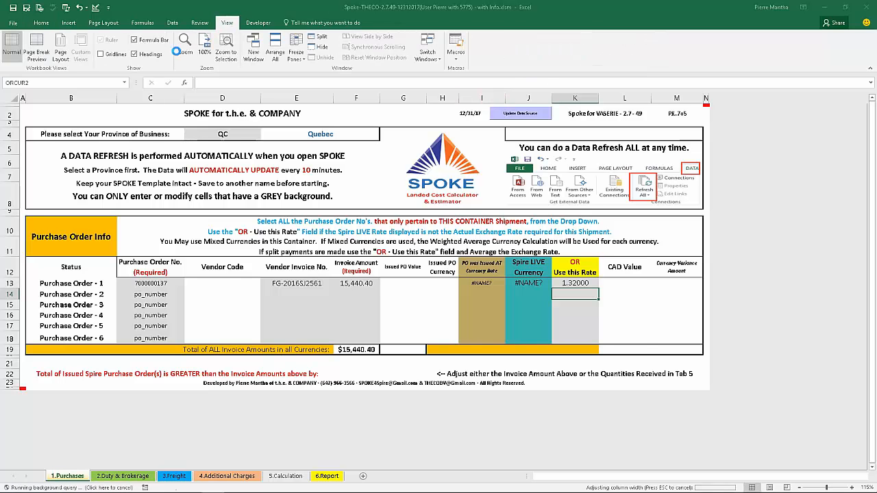
click(134, 53)
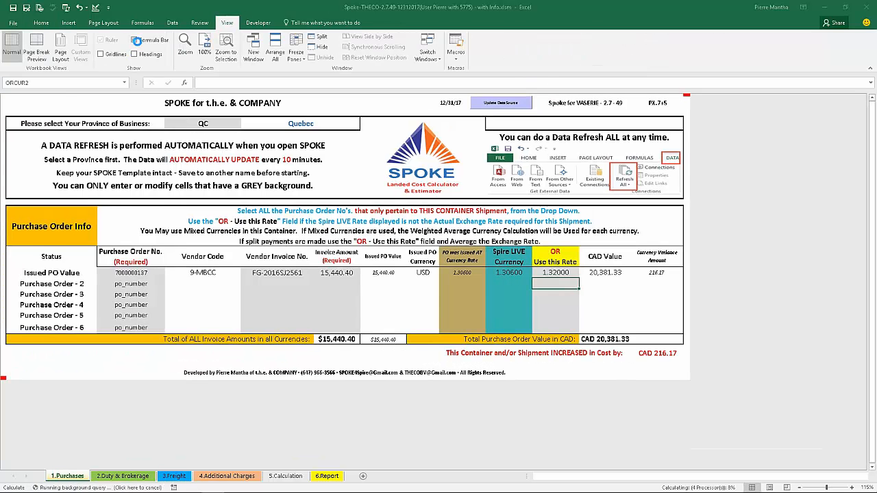
click(134, 40)
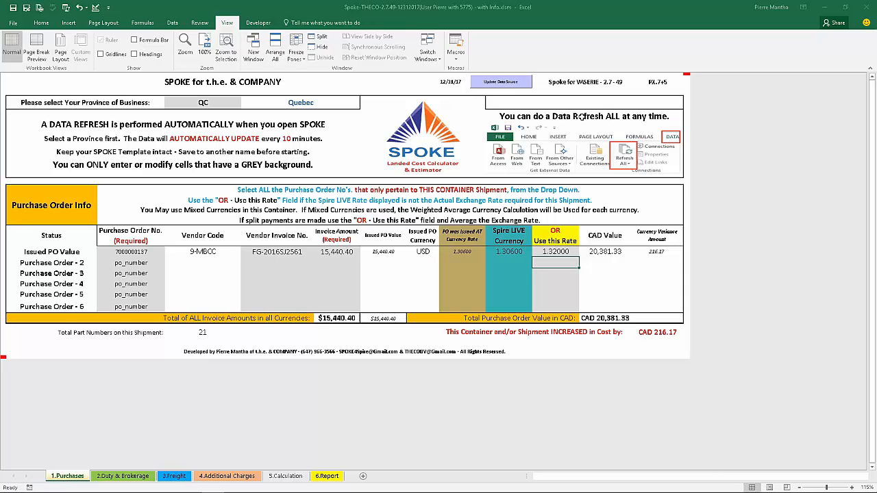
Choose QC as the Province of Business.
click(228, 104)
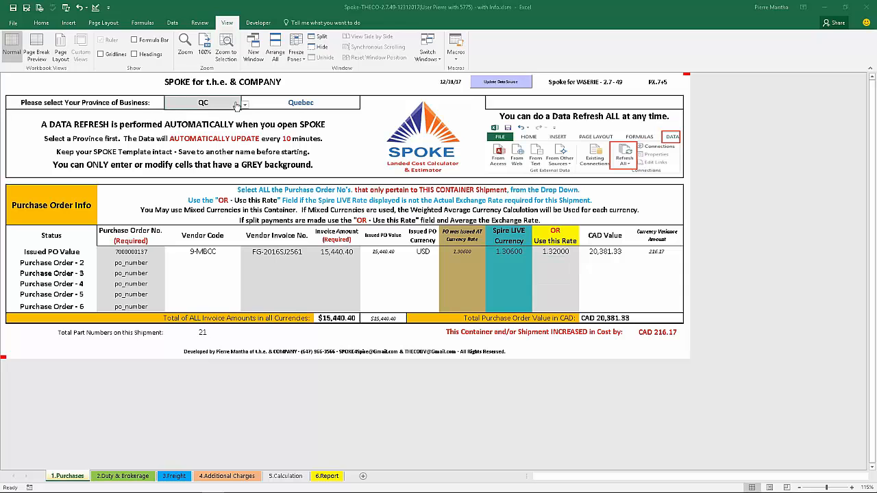
click(245, 104)
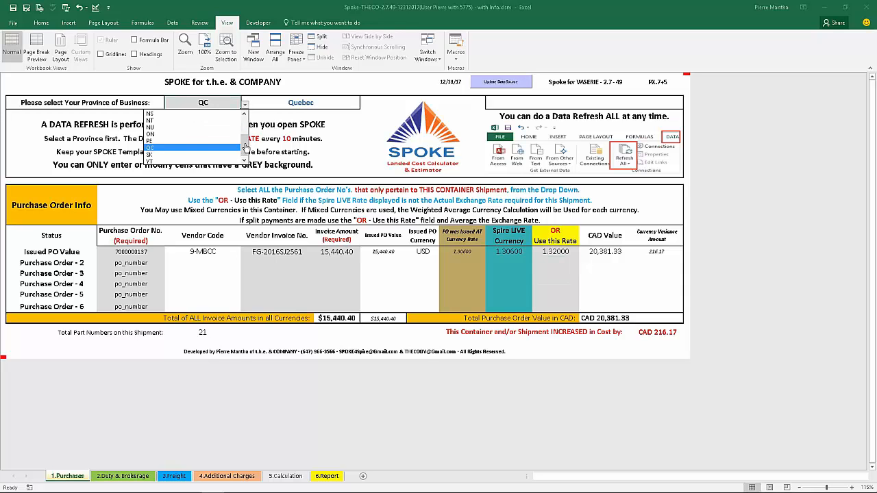
drag(248, 123, 247, 147)
click(234, 151)
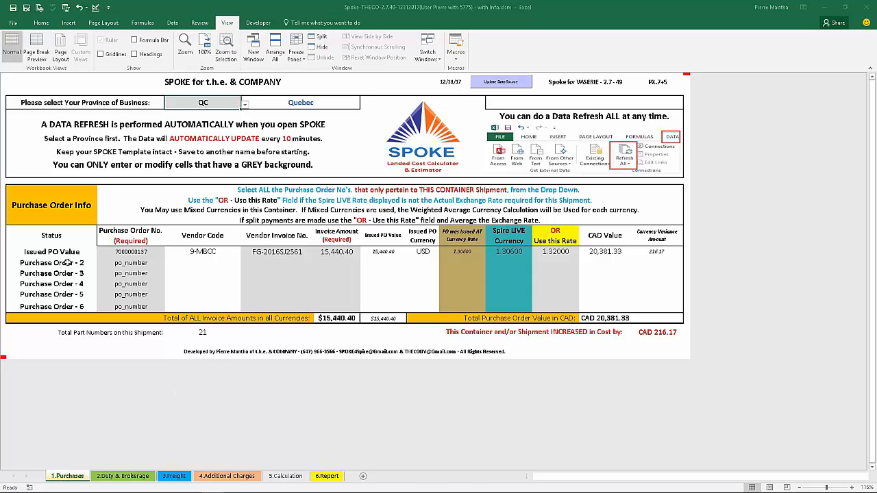
Assign existing purchase order numbers to the Purchase Order - 2 and Purchase Order - 3 rows.
click(146, 264)
click(168, 263)
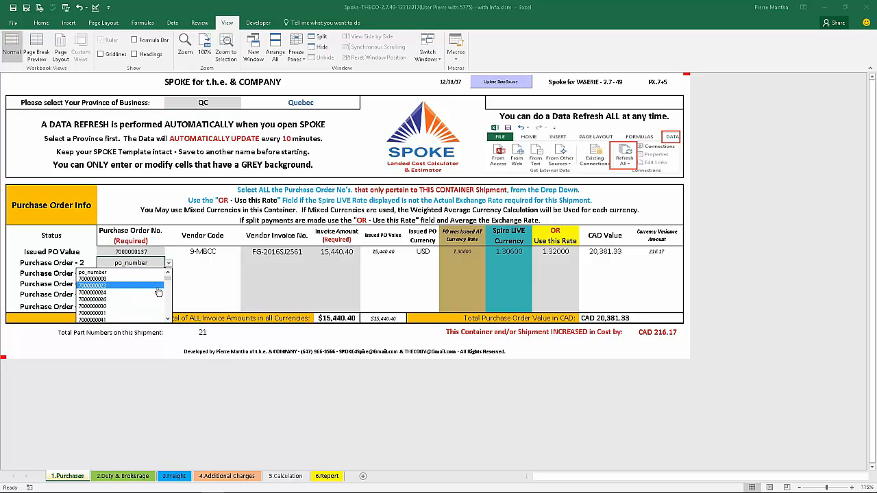
click(154, 286)
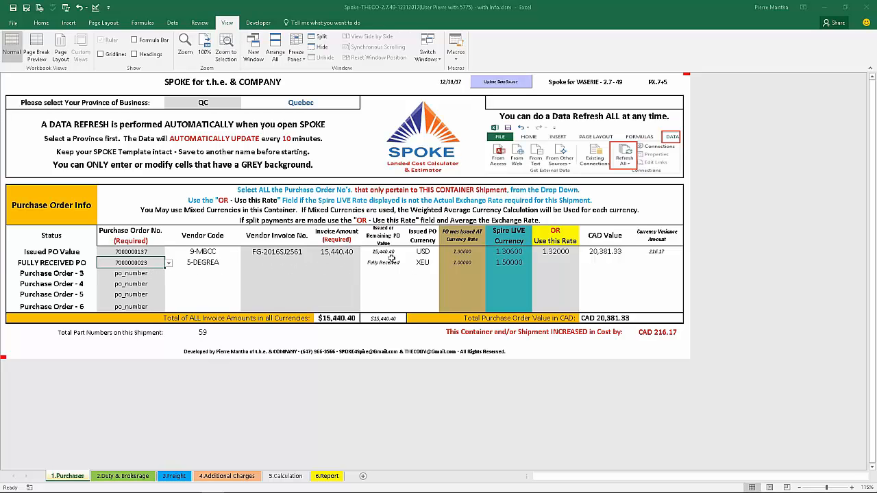
click(156, 273)
click(167, 274)
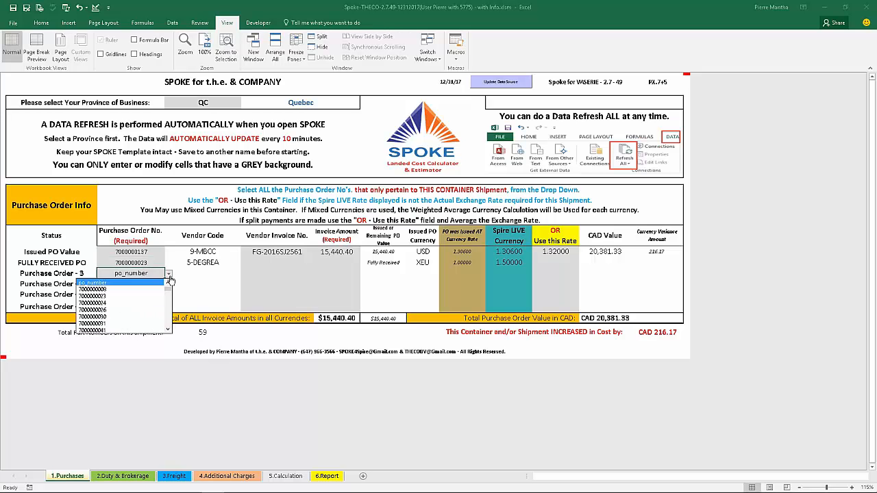
drag(168, 293, 169, 300)
click(169, 283)
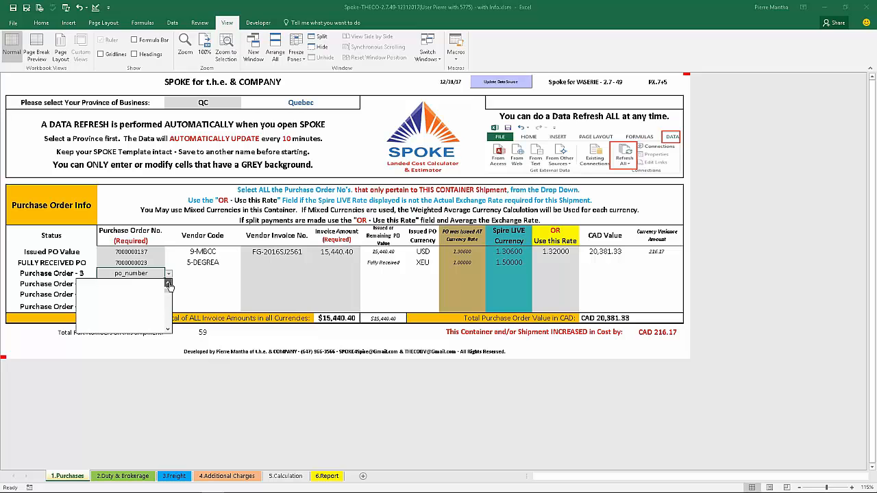
click(102, 311)
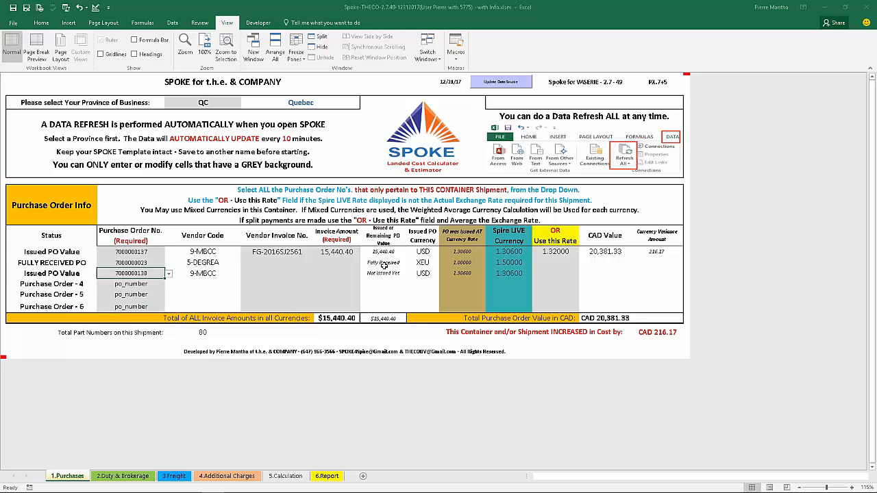
Reset the purchase order number in the third and second purchase order rows to po_number.
click(130, 283)
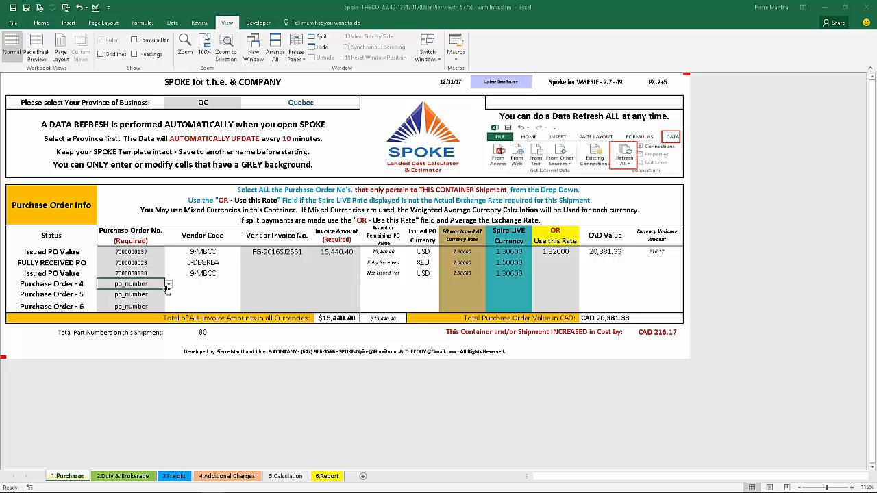
key(Up)
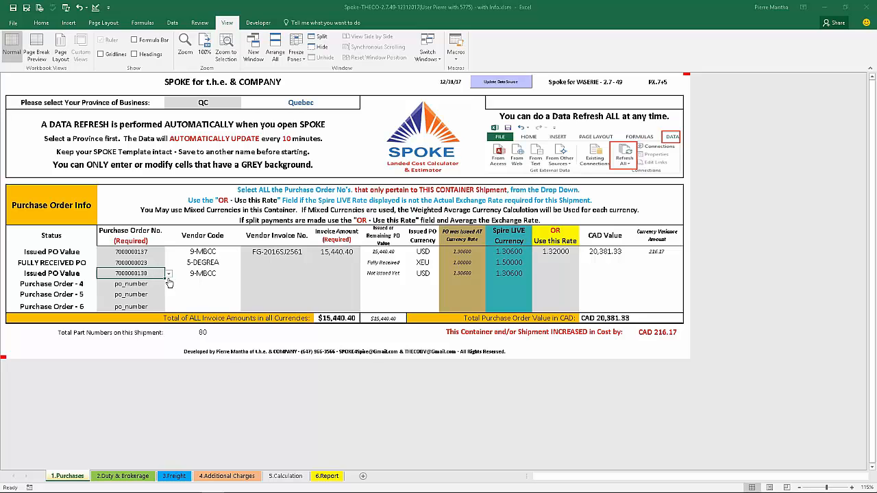
click(168, 274)
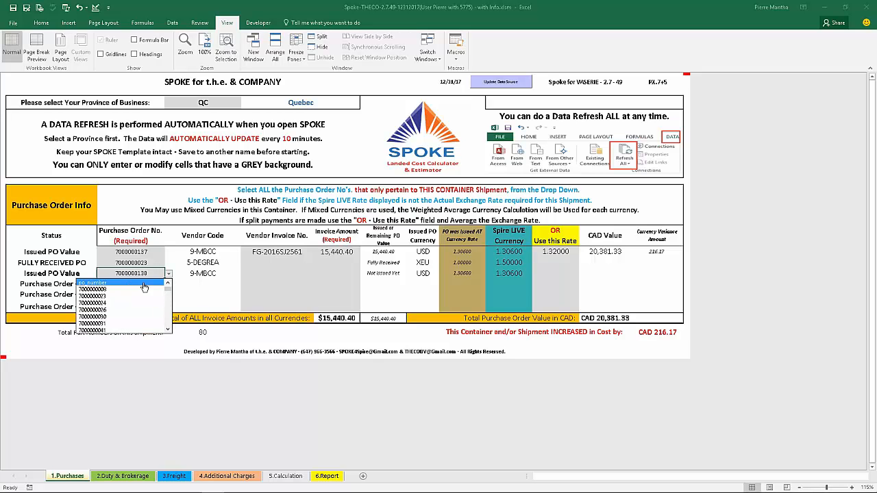
click(143, 286)
click(159, 267)
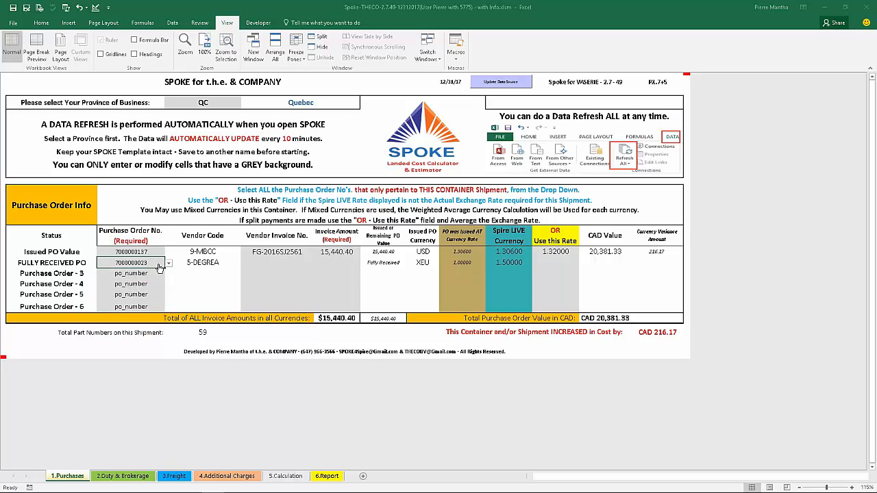
click(168, 264)
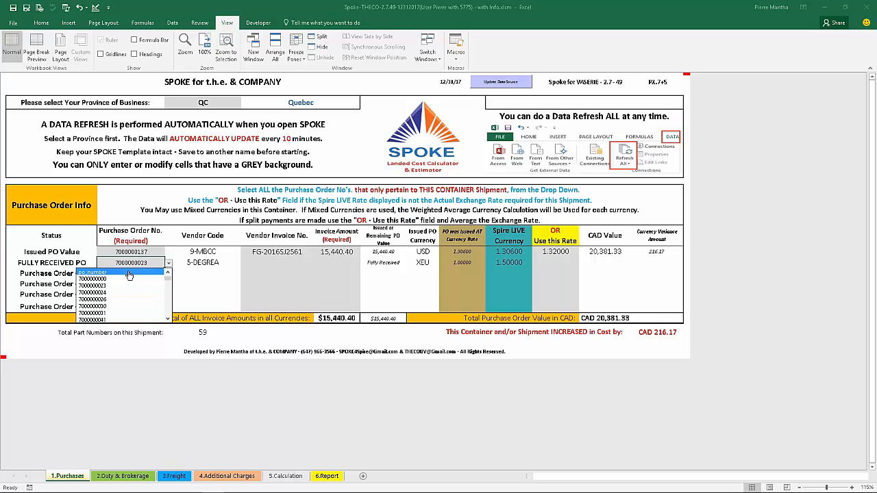
click(129, 273)
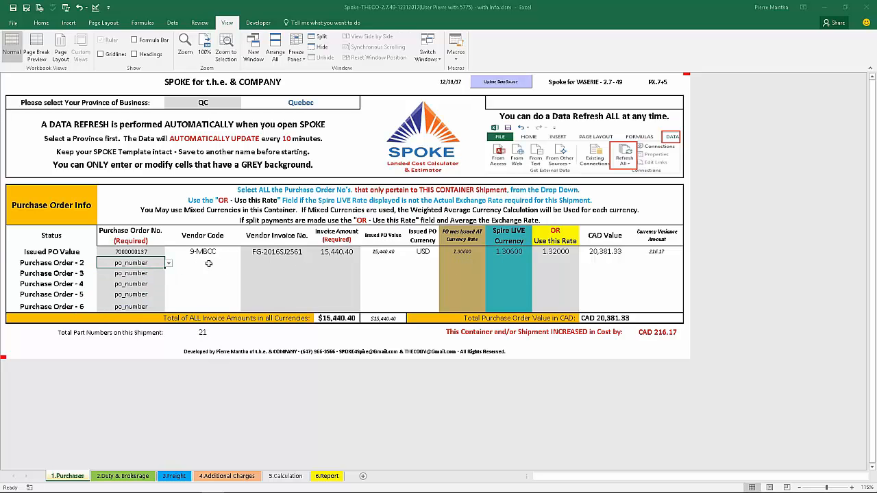
Clear the Invoice Amount of the first purchase order.
click(339, 252)
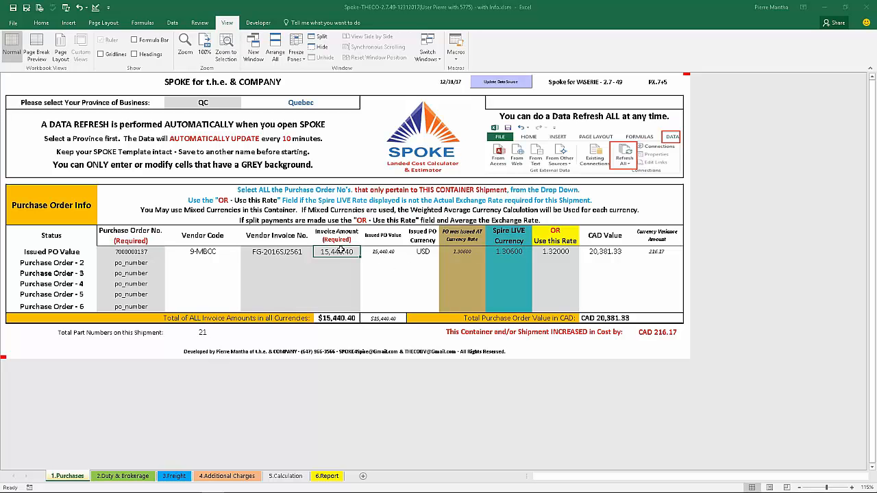
key(BackSpace)
click(340, 284)
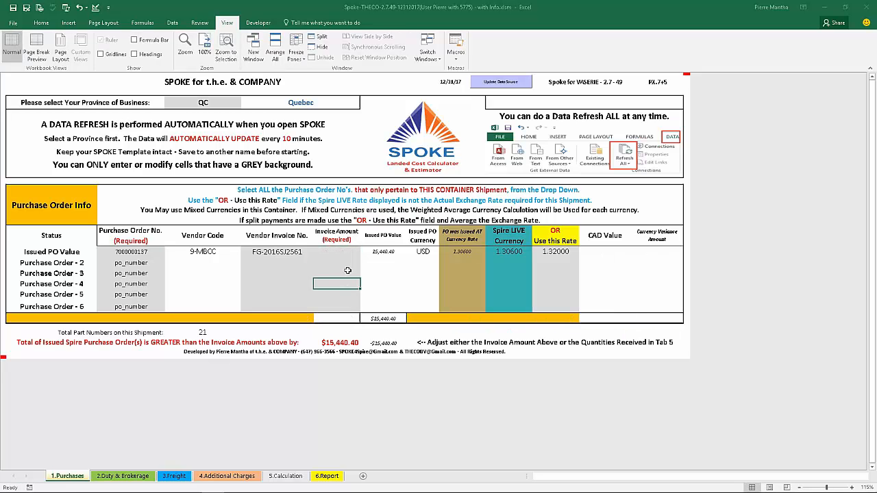
Set the Invoice Amount of the first purchase order to 15,440.40.
click(344, 252)
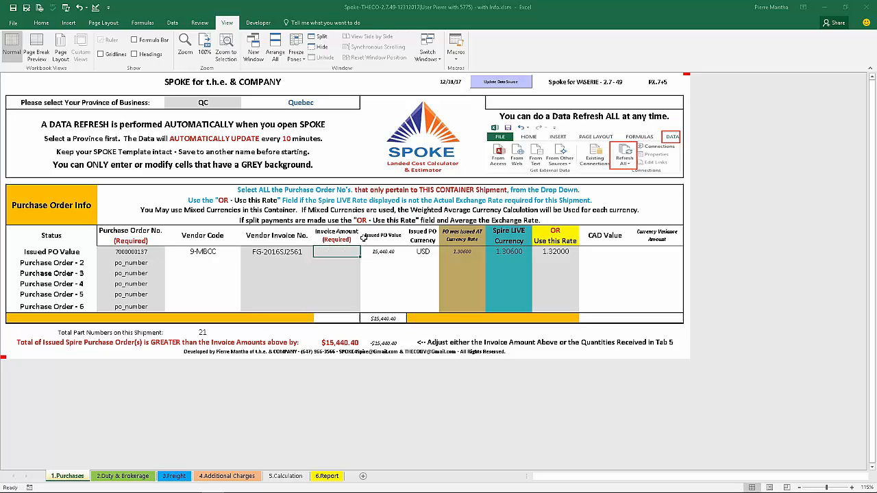
text(15)
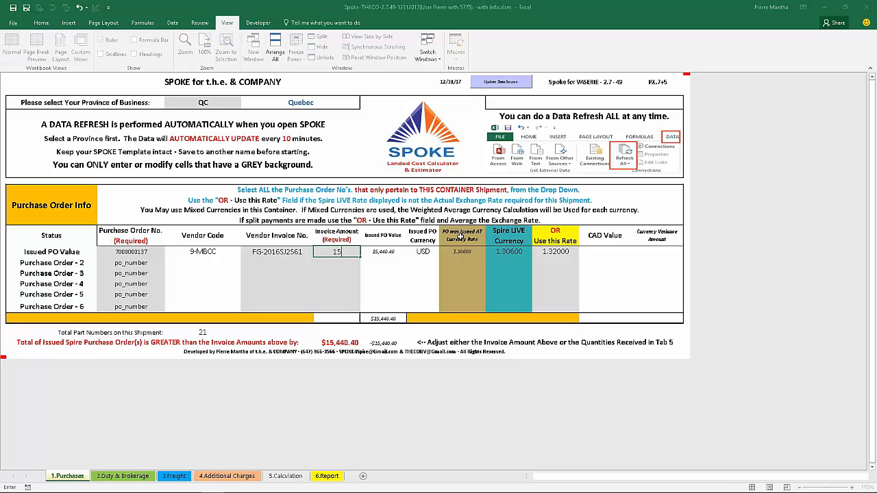
text(,440.40)
key(Return)
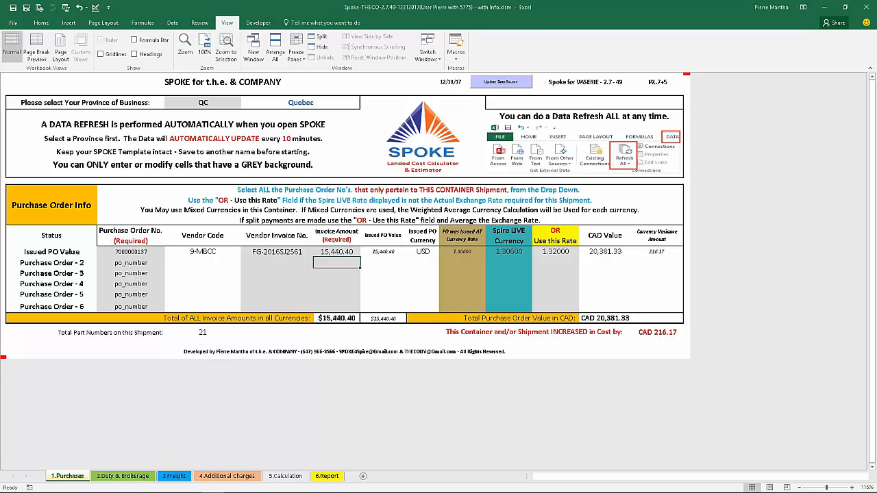
Switch to Adobe Acrobat Reader, bring its window with the freight invoice onto this screen and maximize it.
key(alt+Tab)
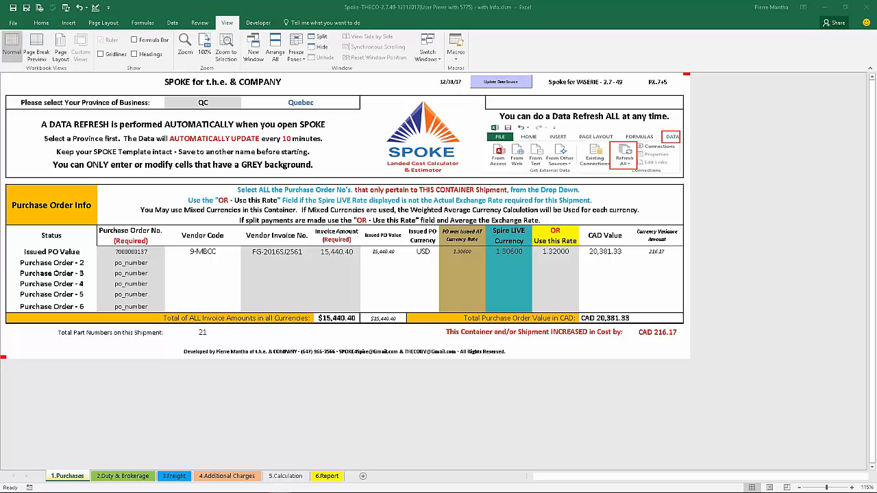
drag(876, 90, 433, 111)
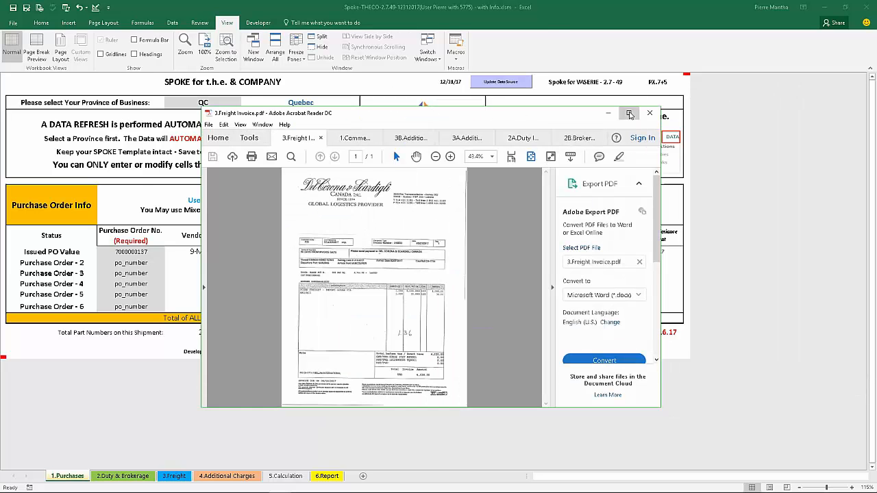
click(628, 113)
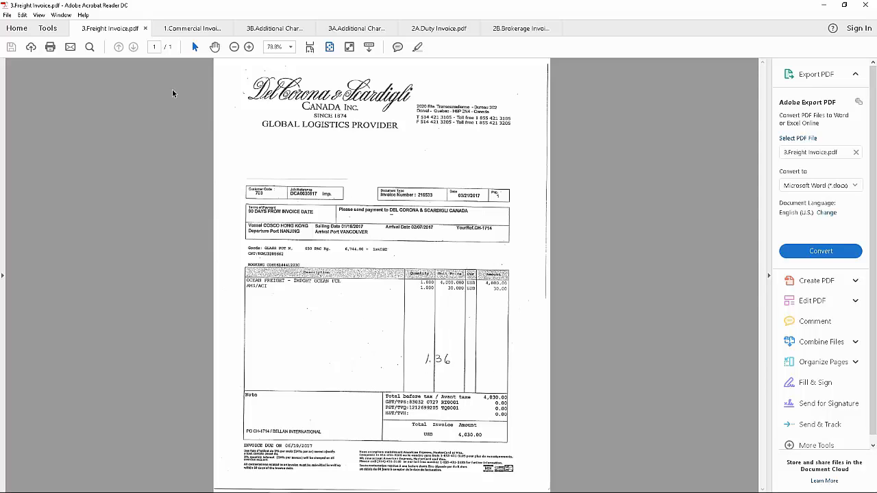
Review both pages of the commercial invoice PDF for the total and exchange rate, and return to the Excel workbook.
click(186, 31)
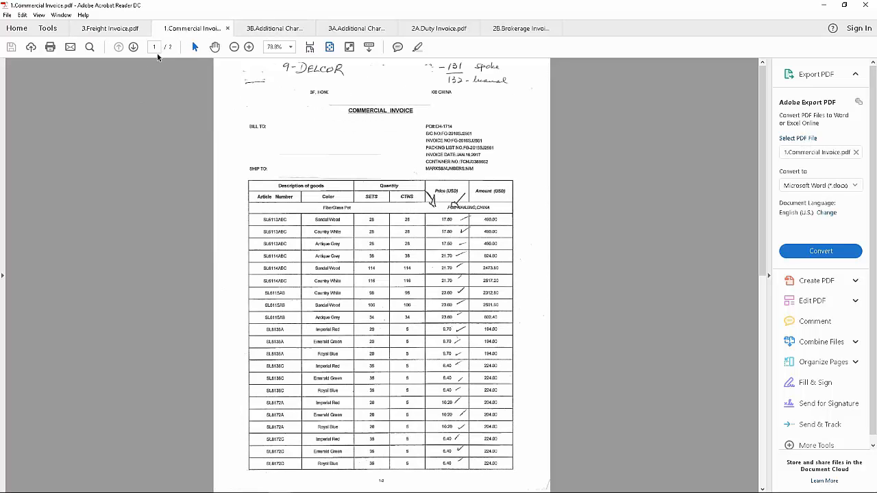
click(133, 47)
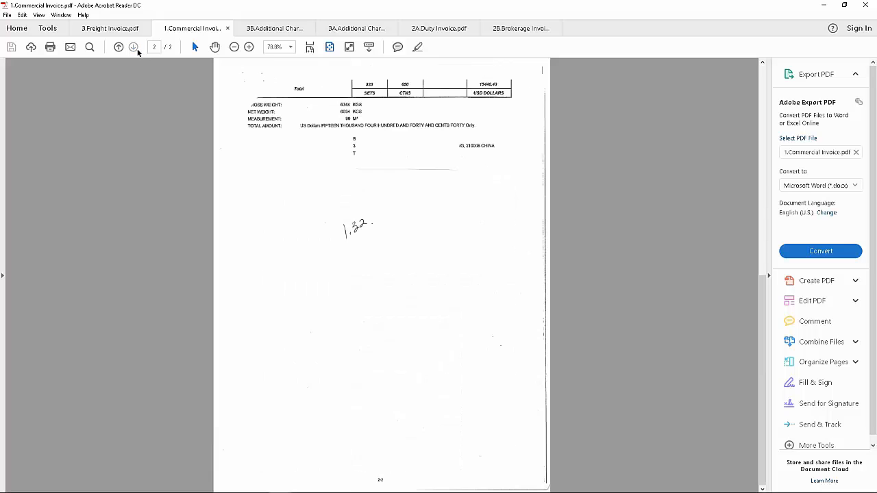
click(276, 28)
drag(708, 25, 876, 20)
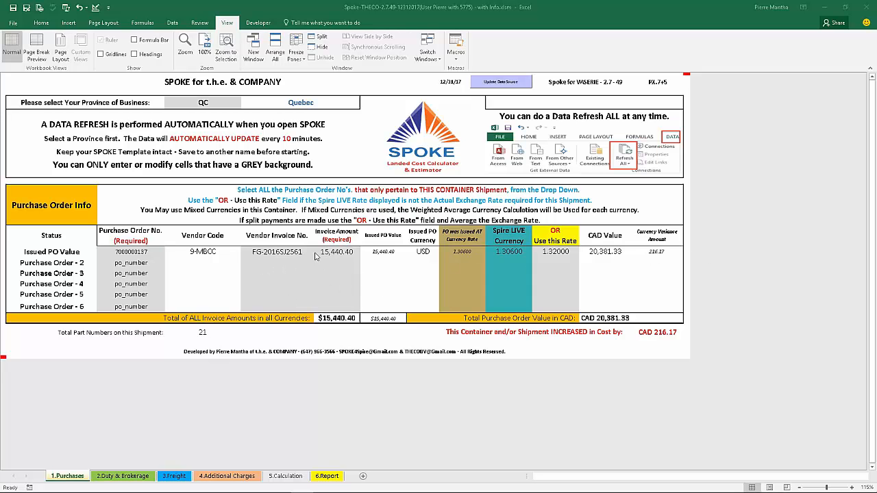
Set the "OR Use this Rate" value of the first purchase order to 1.31.
click(553, 252)
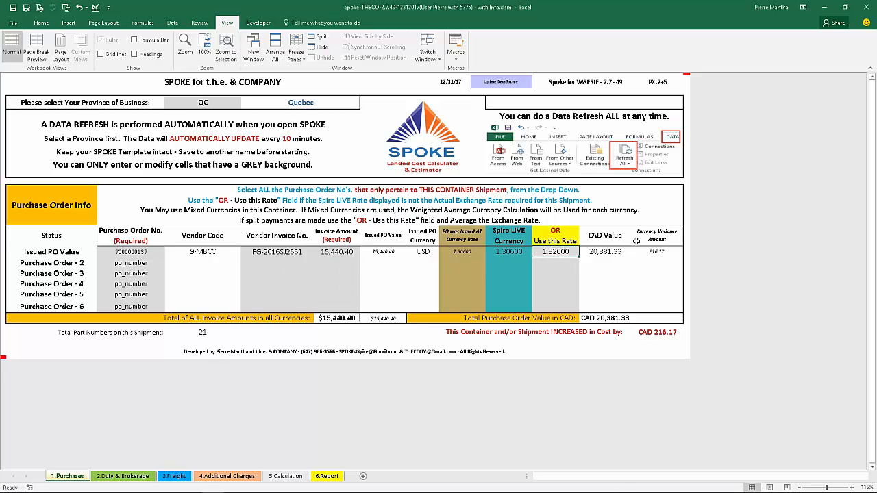
text(1.31)
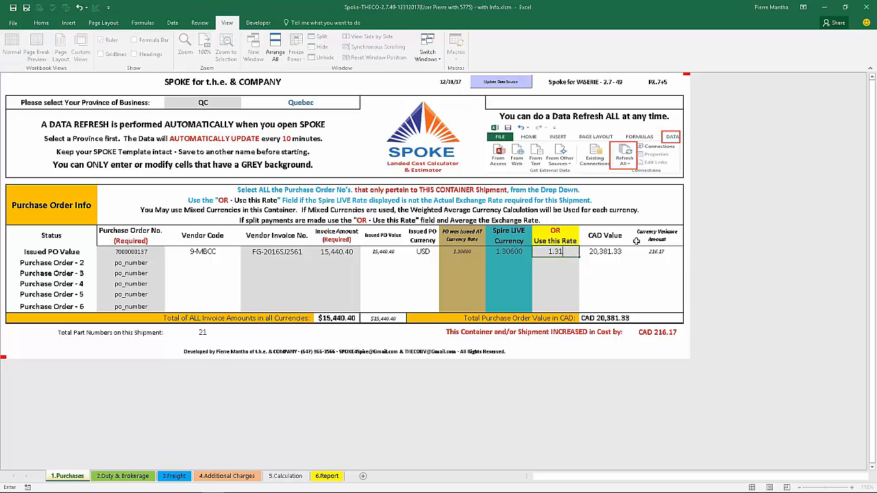
key(Return)
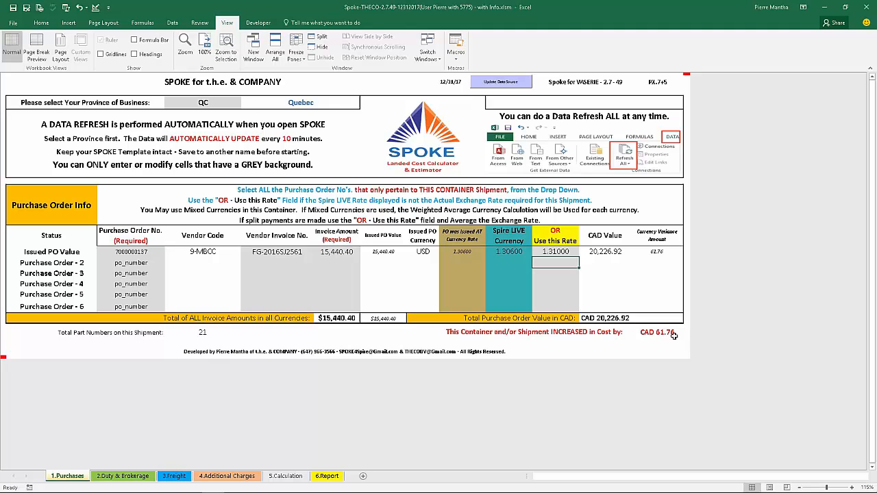
Set the "OR Use this Rate" value of the first purchase order to 1.32.
click(557, 251)
text(1.3)
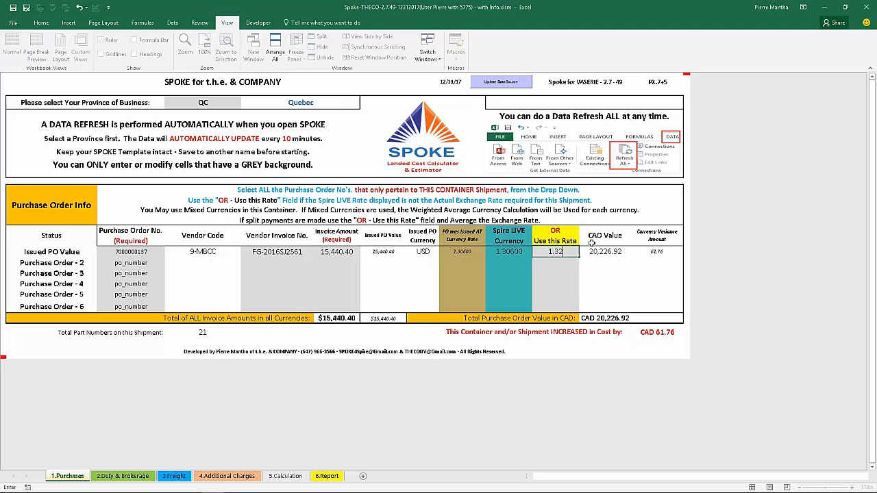
text(2)
key(Return)
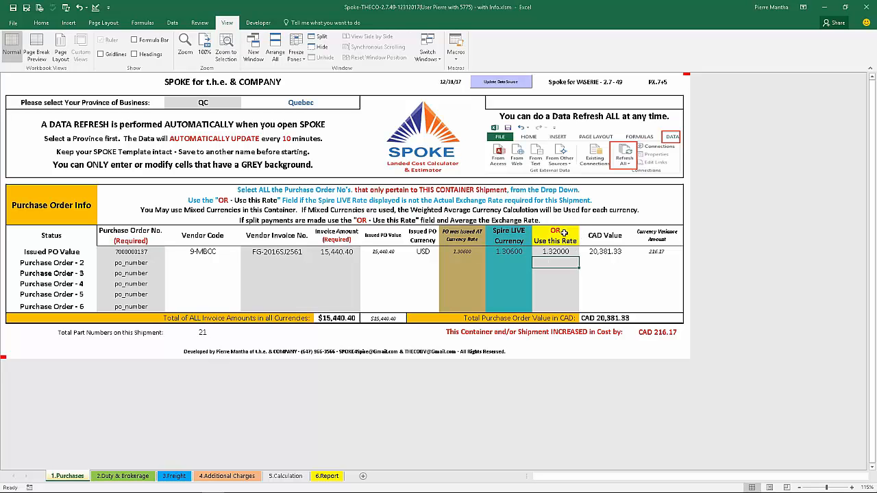
click(555, 251)
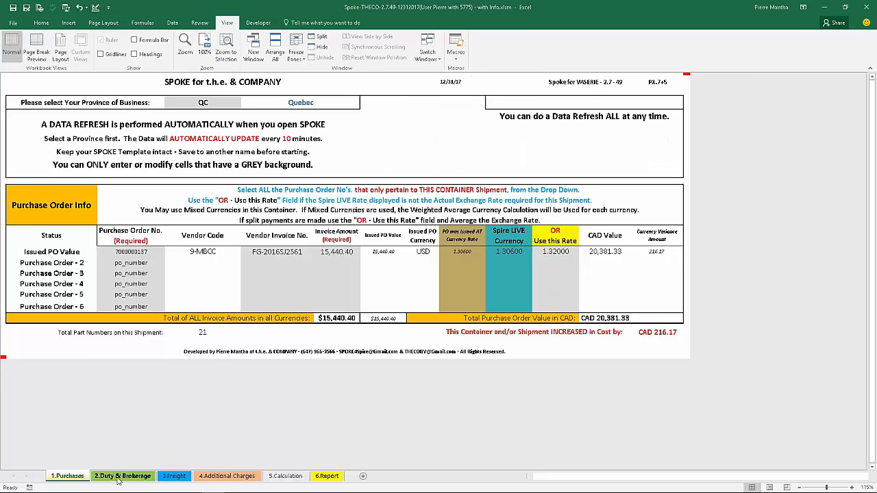
On the 2.Duty & Brokerage sheet, switch the tax setting to Include and back to EXCLUDE.
click(118, 476)
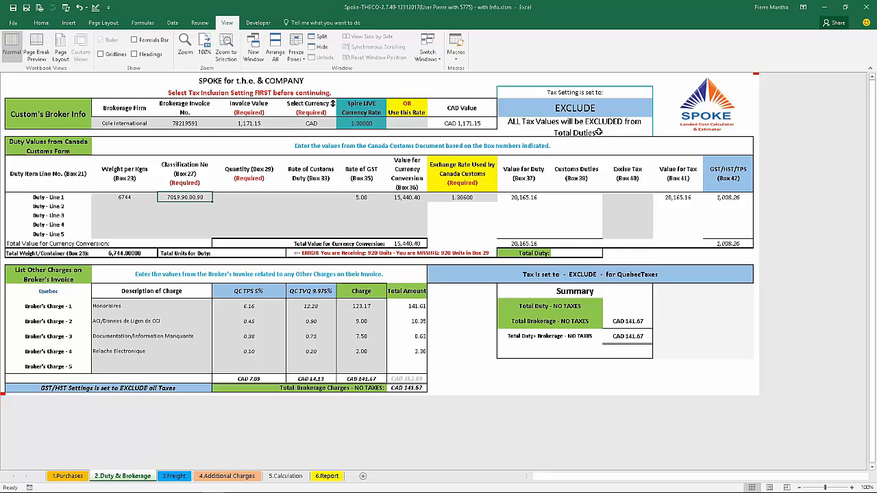
click(609, 110)
click(656, 113)
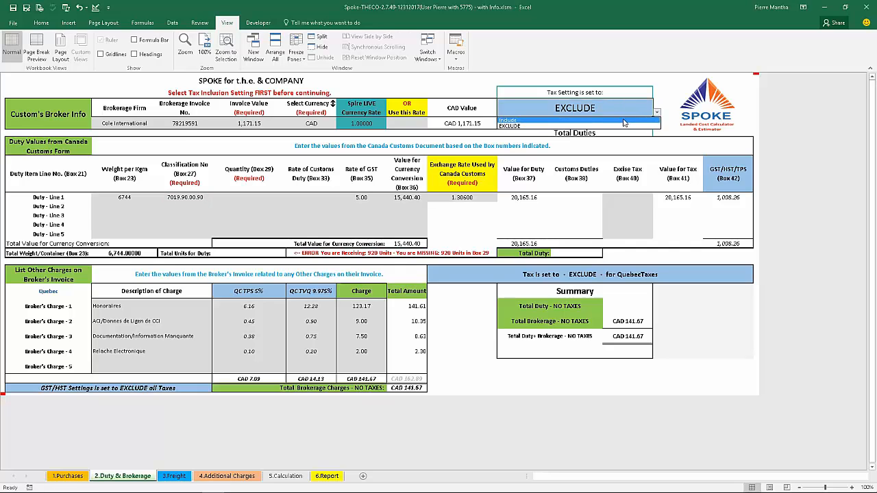
click(624, 121)
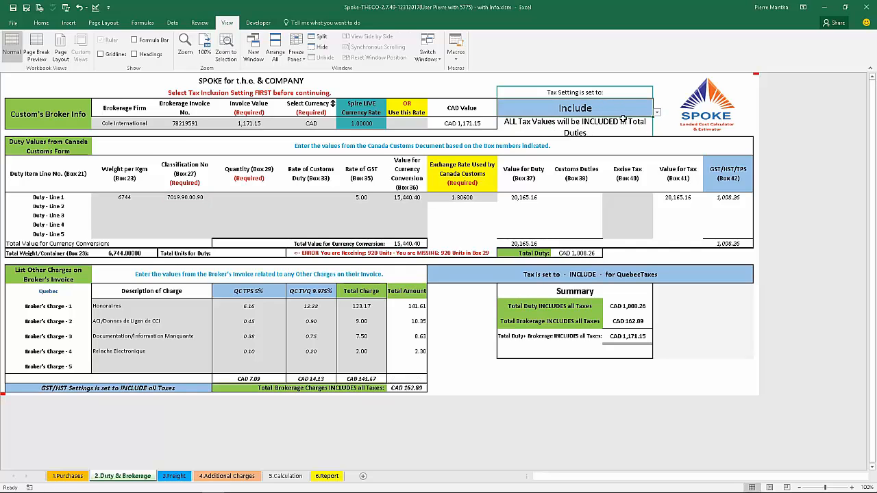
click(657, 112)
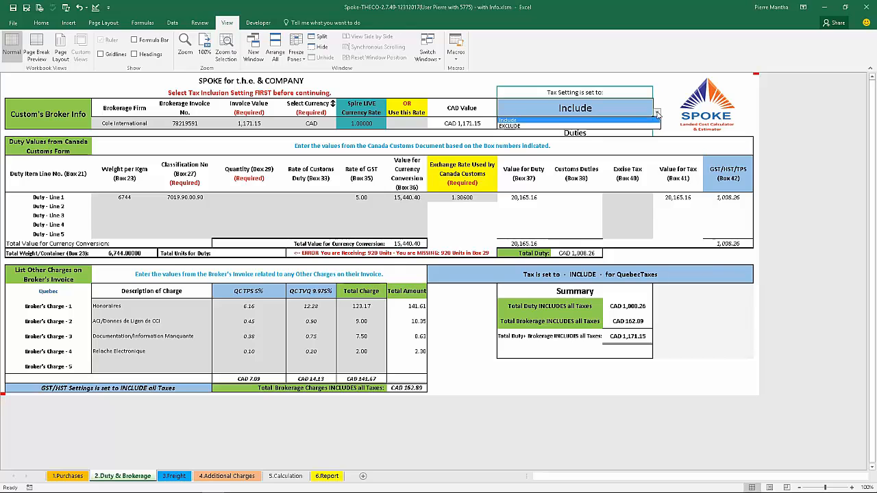
click(598, 127)
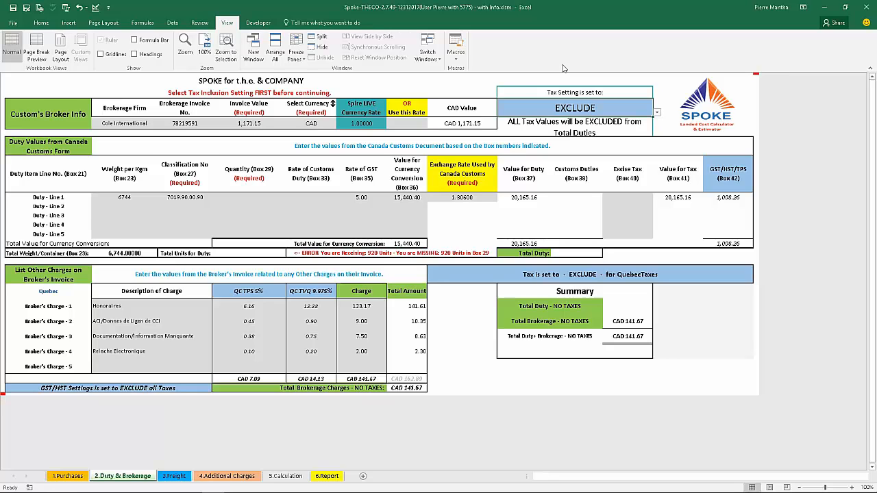
Change the tax setting to Include once more and return it to EXCLUDE.
click(655, 114)
click(651, 119)
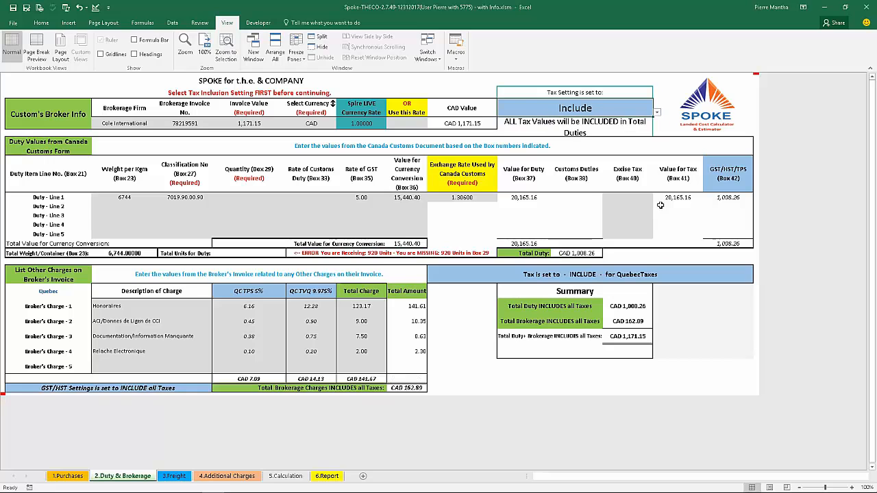
click(658, 112)
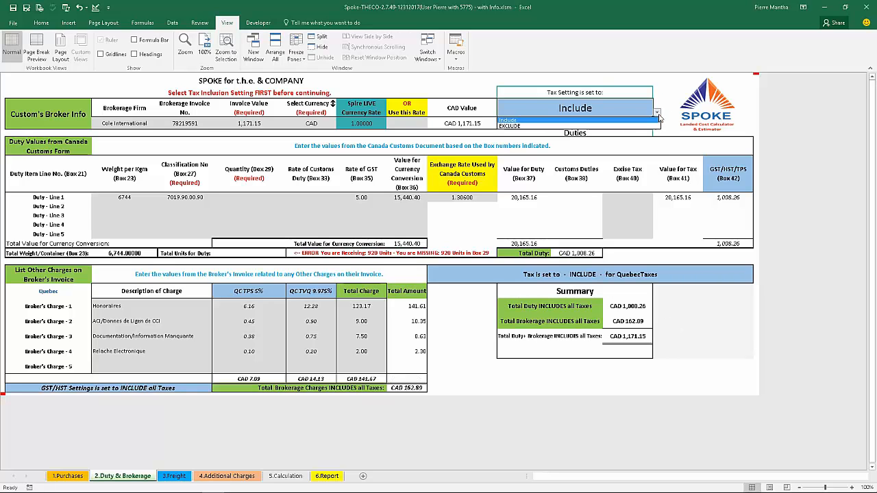
click(587, 126)
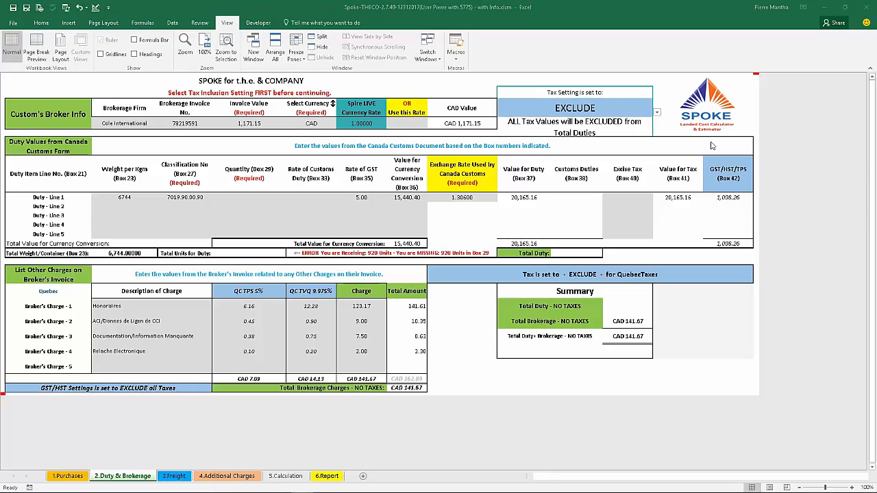
Choose CAD as the currency of the customs broker's invoice.
click(318, 123)
click(340, 124)
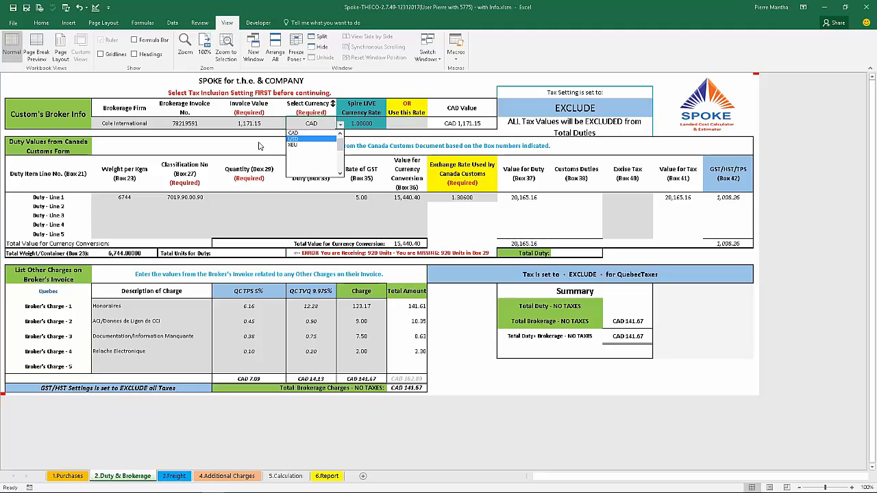
click(322, 132)
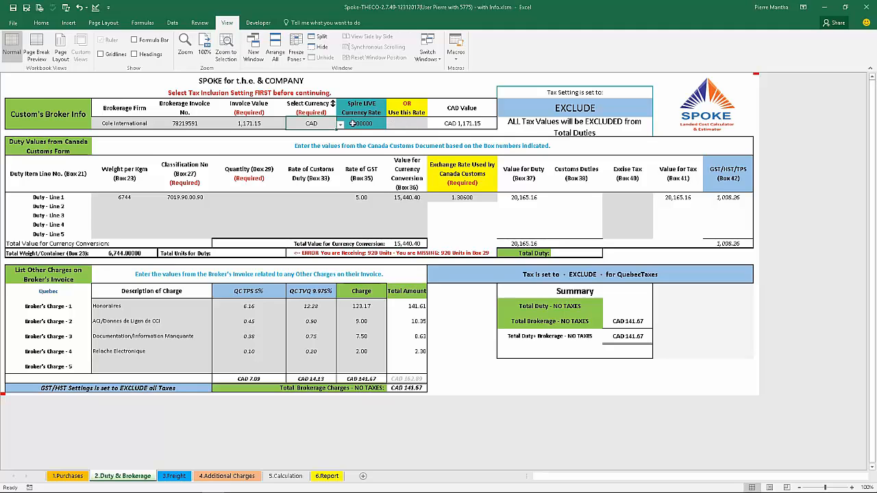
Try 1.32 as the "OR Use this Rate" value of the customs broker's invoice, and clear the cell again.
click(405, 122)
text(1.32)
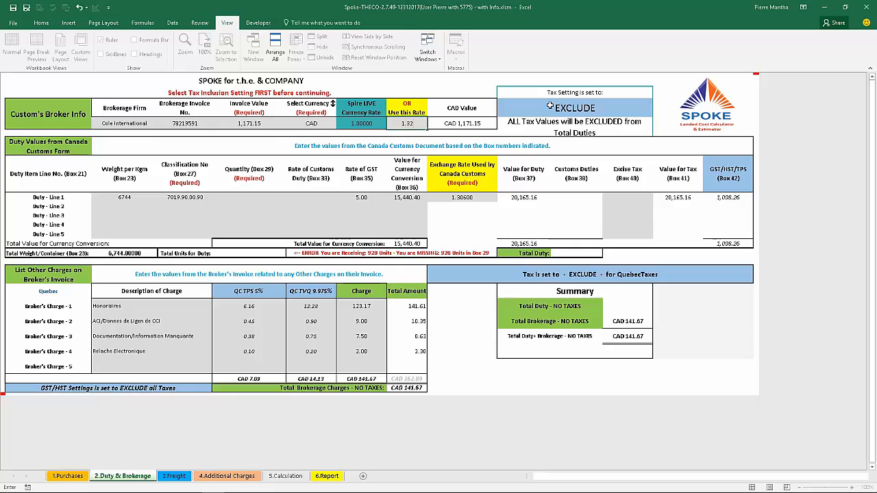
key(Return)
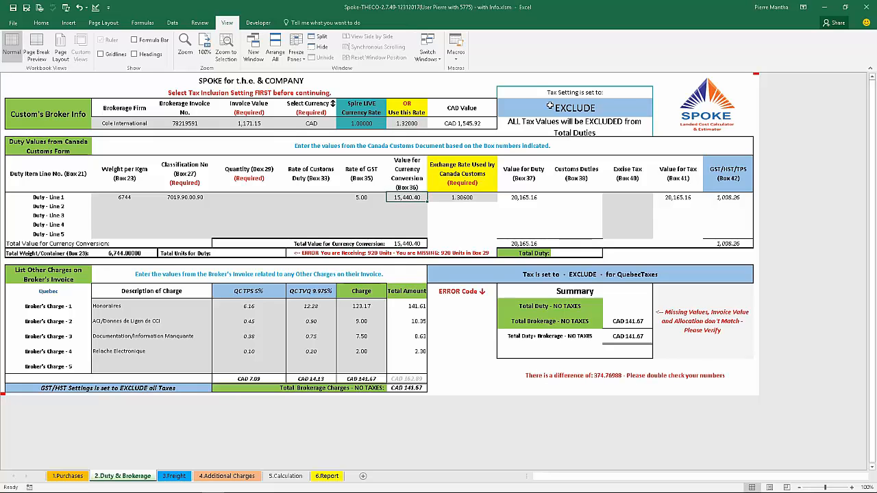
click(410, 124)
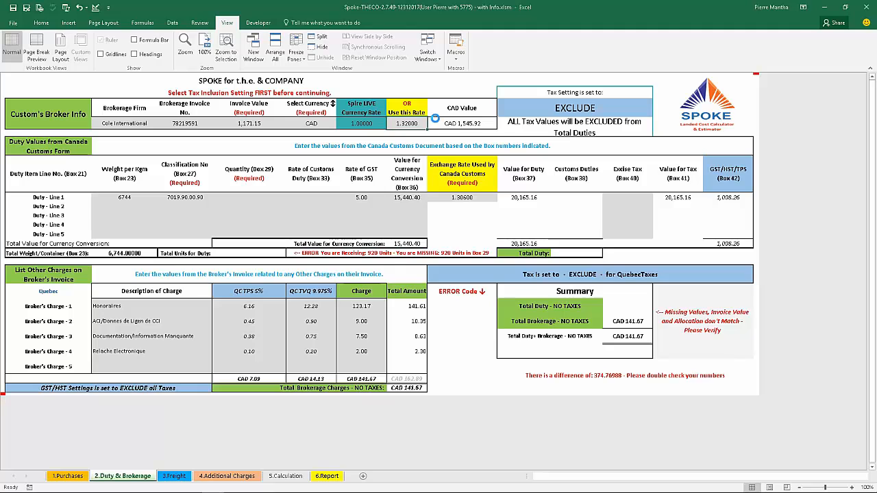
key(Delete)
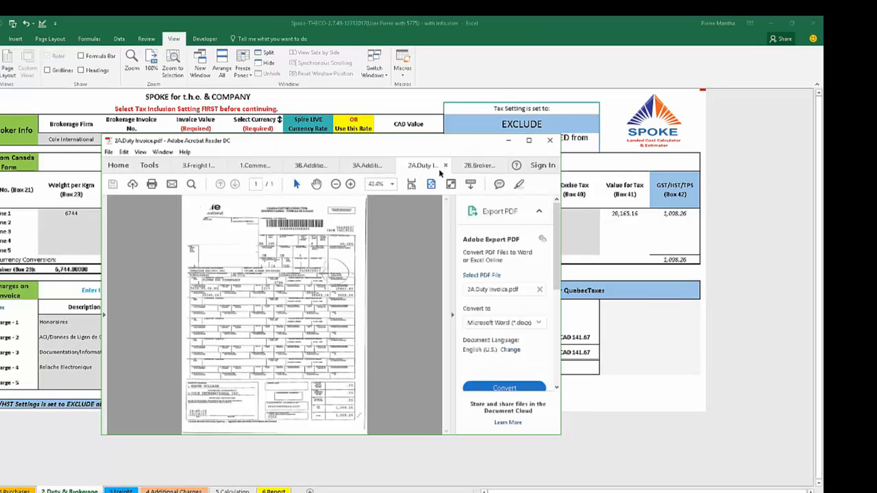
Review the enlarged duty invoice PDF in Adobe Acrobat Reader, and move its window off this screen to uncover the Excel workbook.
double_click(526, 146)
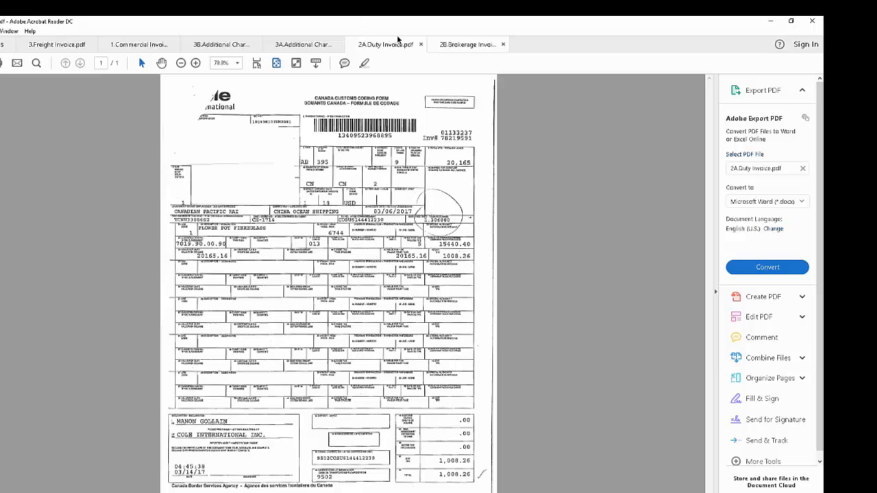
click(791, 20)
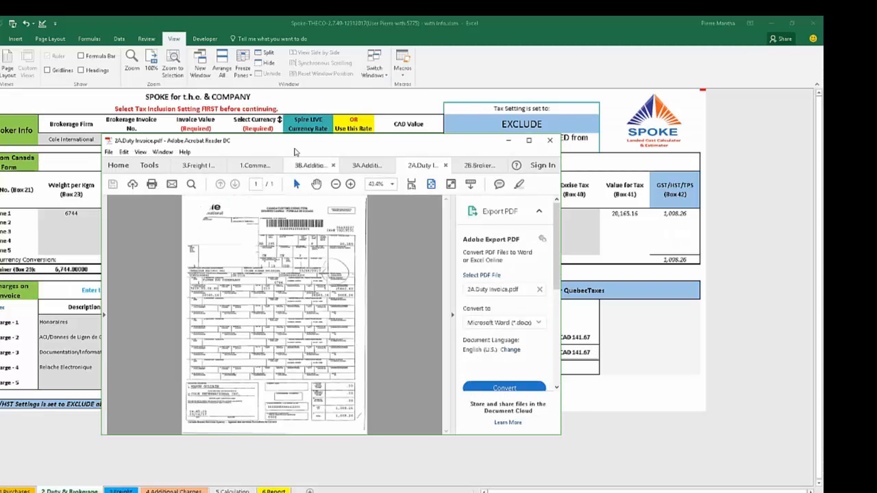
drag(425, 164, 822, 149)
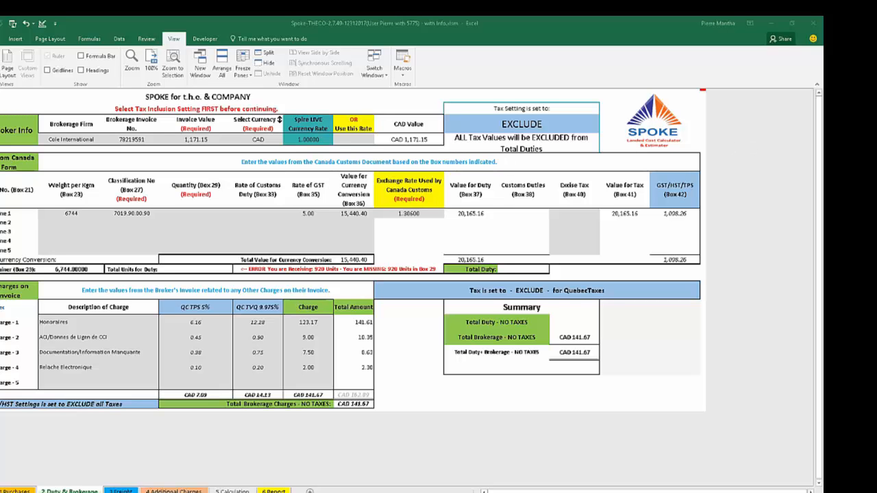
drag(823, 117, 310, 124)
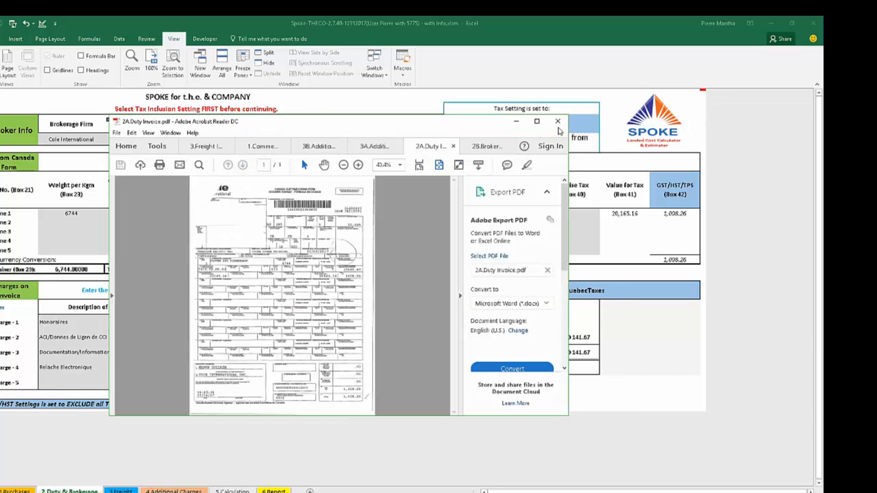
click(537, 121)
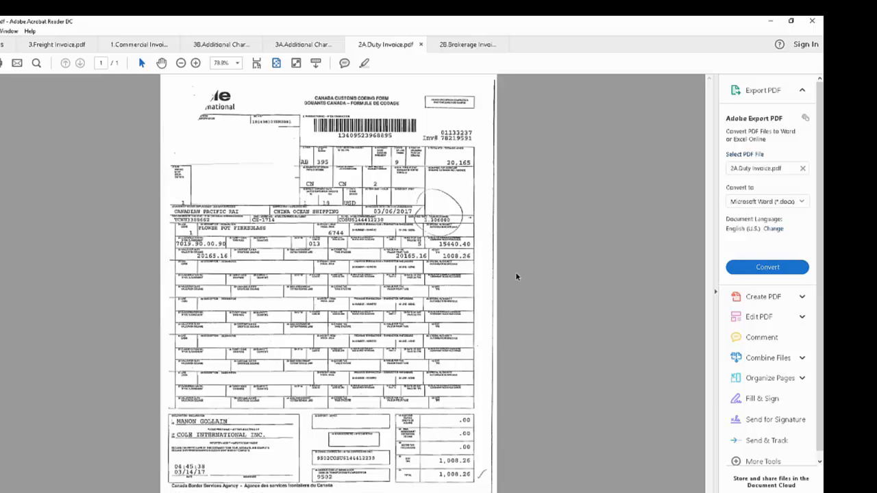
click(790, 21)
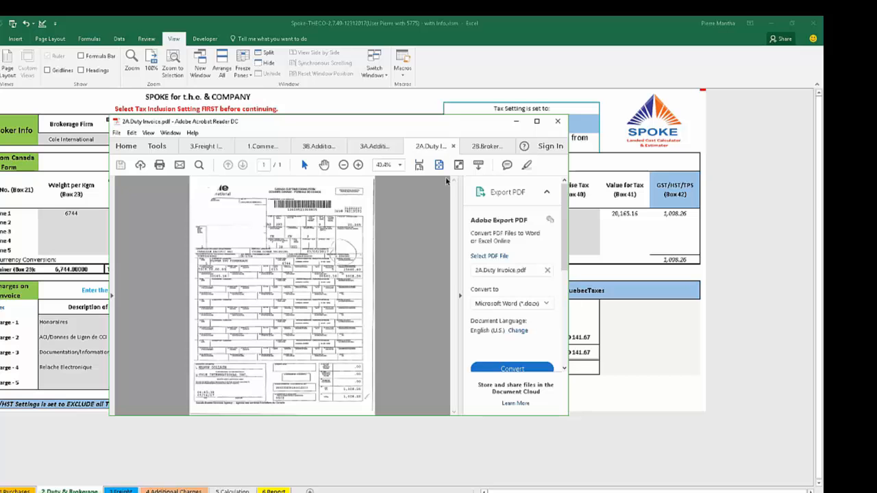
drag(325, 127, 849, 154)
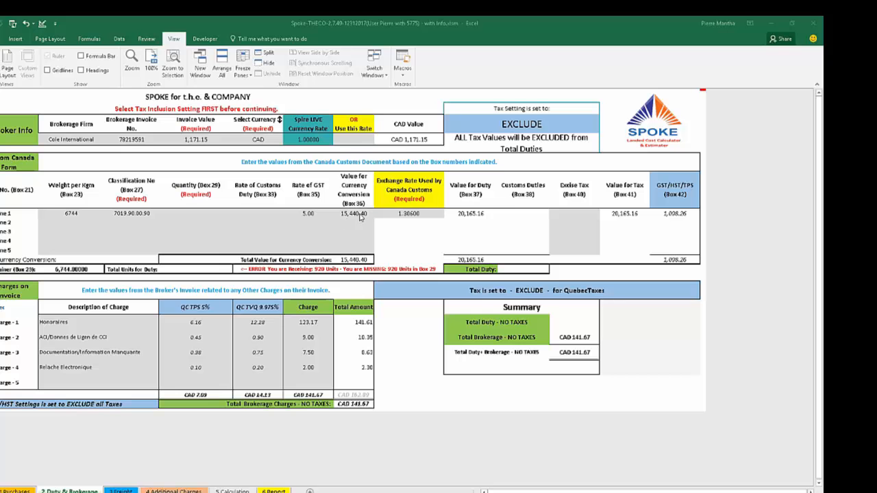
Check the invoice amount on the 1.Purchases sheet and return to the 2.Duty & Brokerage sheet.
click(21, 491)
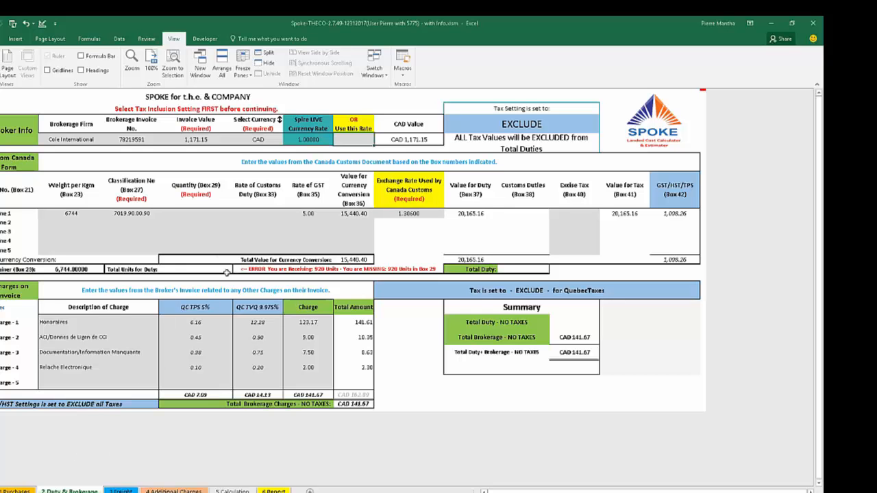
click(17, 492)
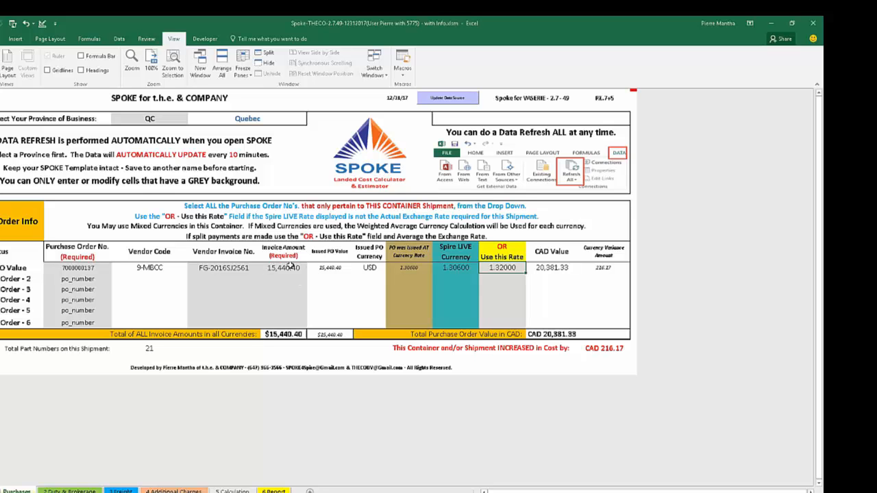
click(69, 492)
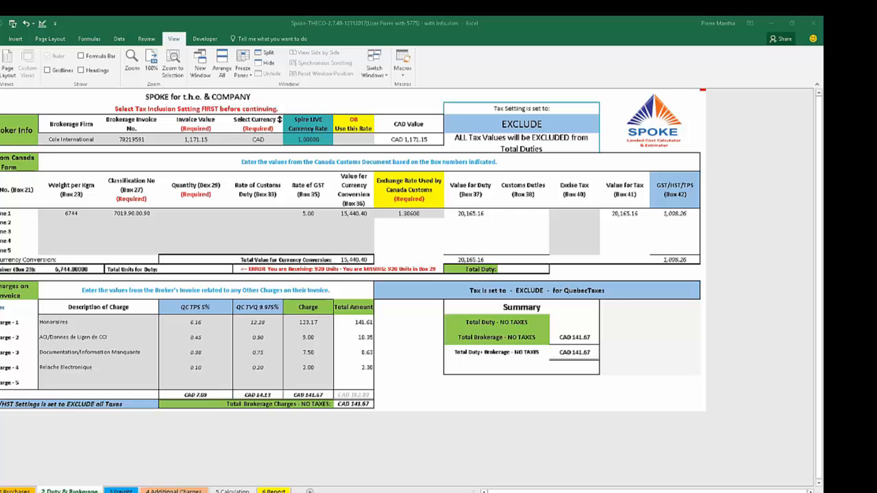
Bring the brokerage invoice PDF in Adobe Acrobat Reader onto this screen, enlarge it, mark its brokerage charge amounts, and return to the Excel workbook.
drag(823, 117, 457, 118)
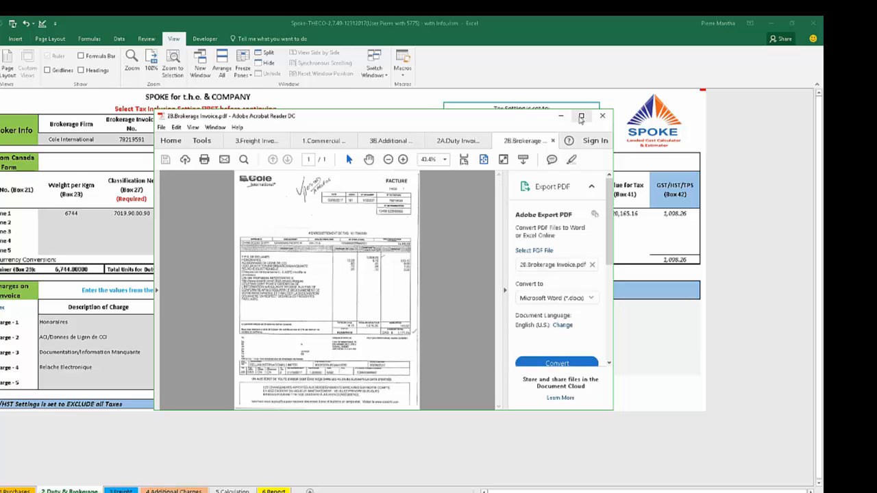
click(581, 116)
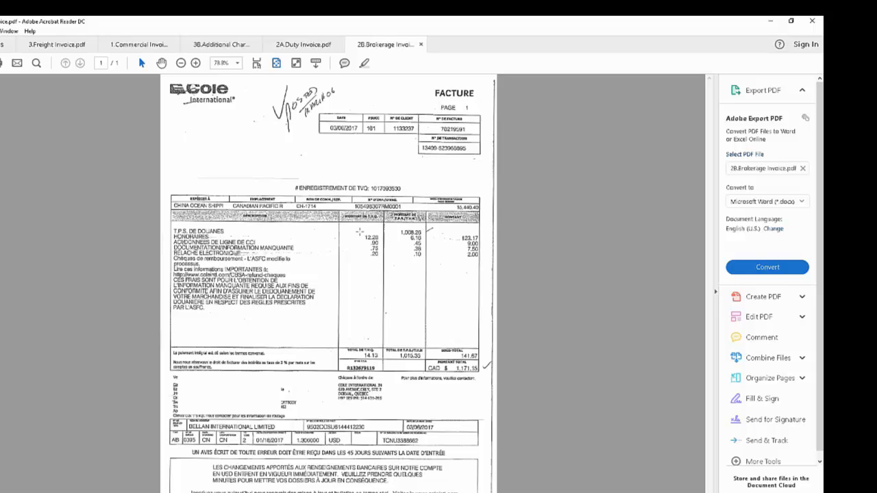
drag(358, 237, 482, 268)
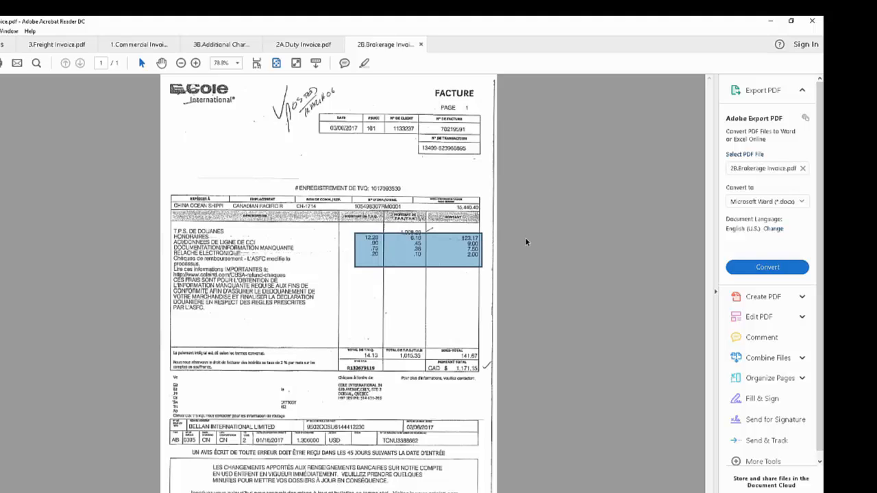
click(793, 23)
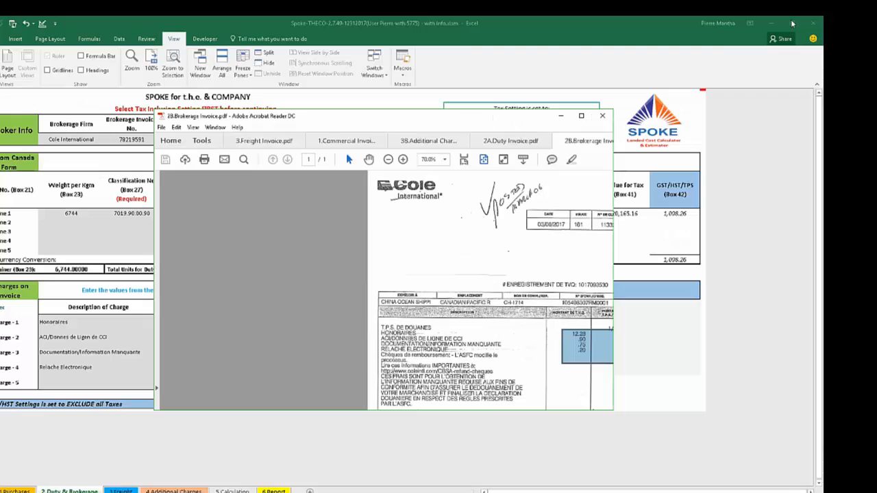
click(637, 127)
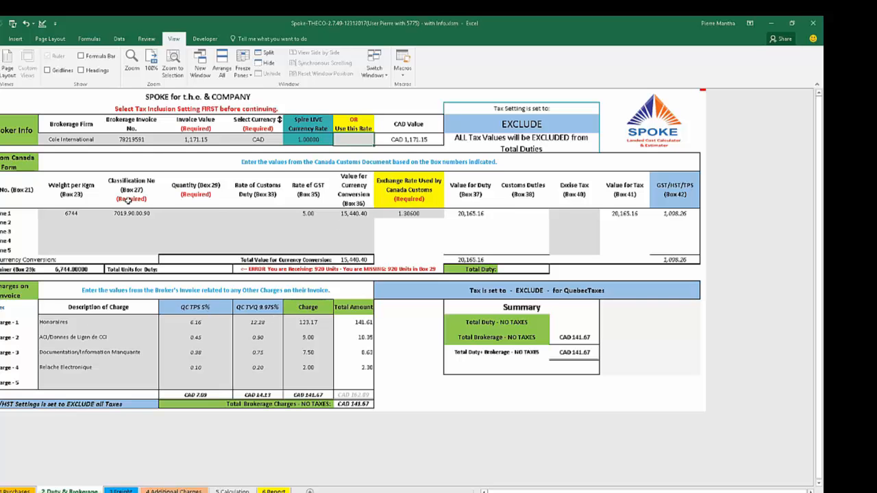
On the 1.Purchases sheet, set the Province of Business to ON.
click(17, 491)
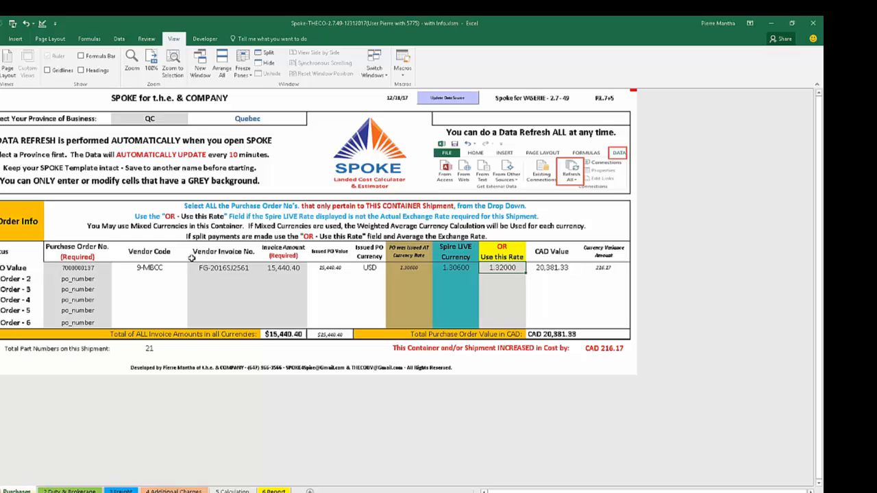
click(152, 118)
click(191, 120)
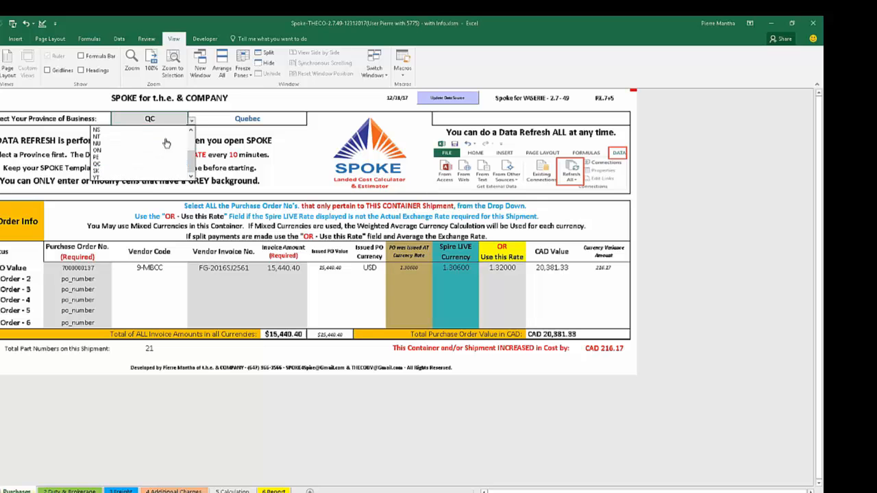
click(154, 159)
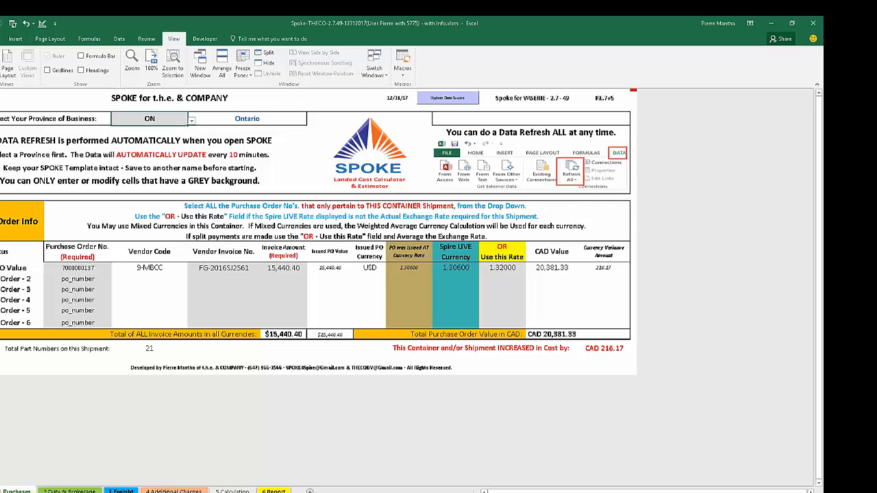
Check the 2.Duty & Brokerage sheet, set the Province of Business to QC on the 1.Purchases sheet, and return to 2.Duty & Brokerage.
click(76, 491)
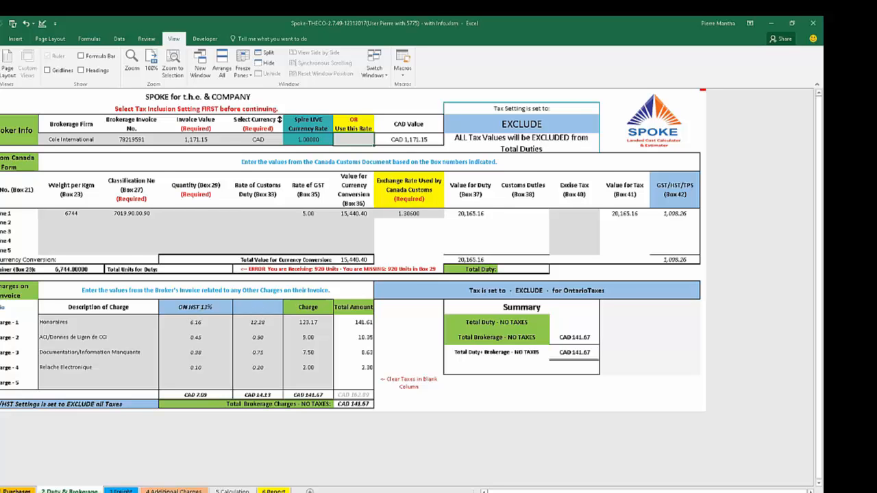
click(18, 492)
click(191, 121)
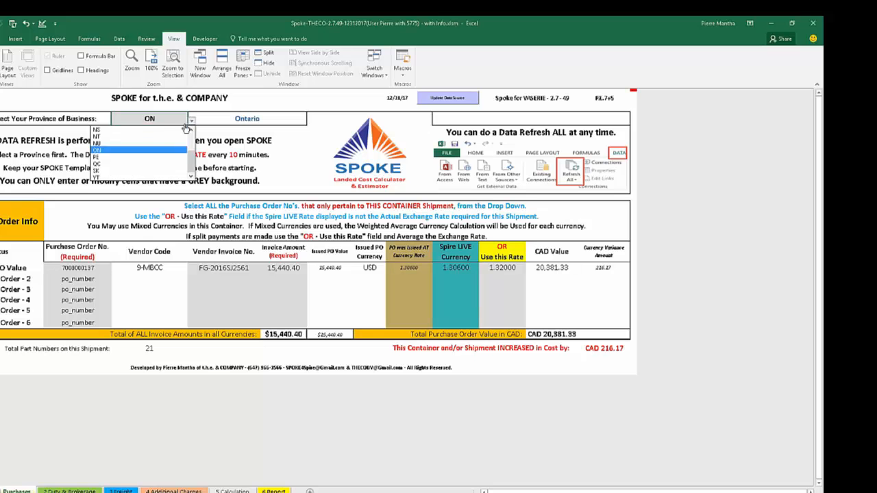
click(146, 165)
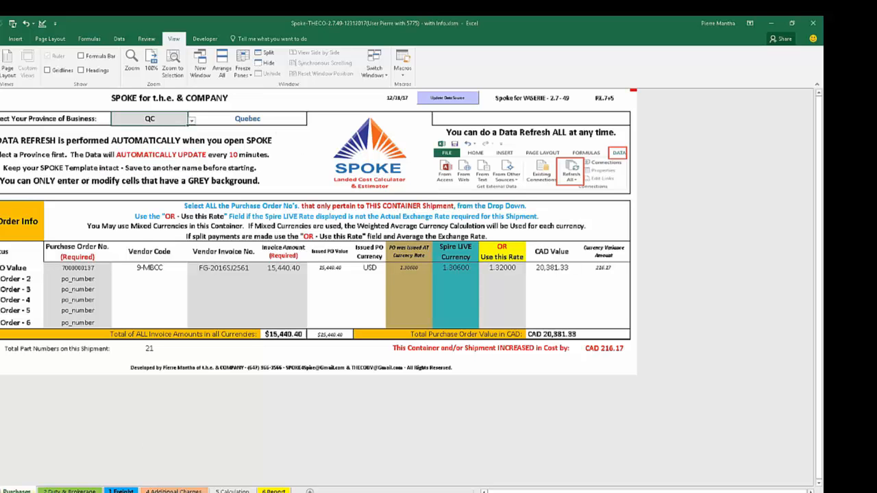
click(68, 491)
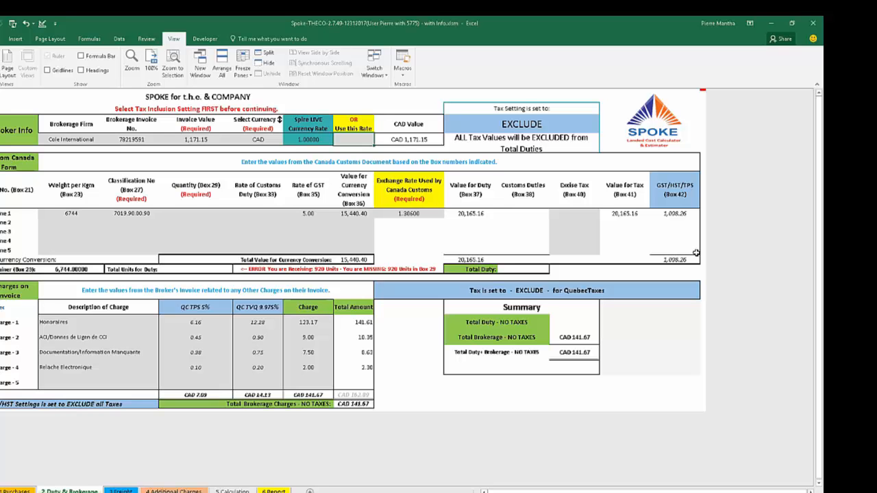
Switch the Tax Setting on the 2.Duty & Brokerage sheet to Include, and set it back to EXCLUDE.
click(583, 131)
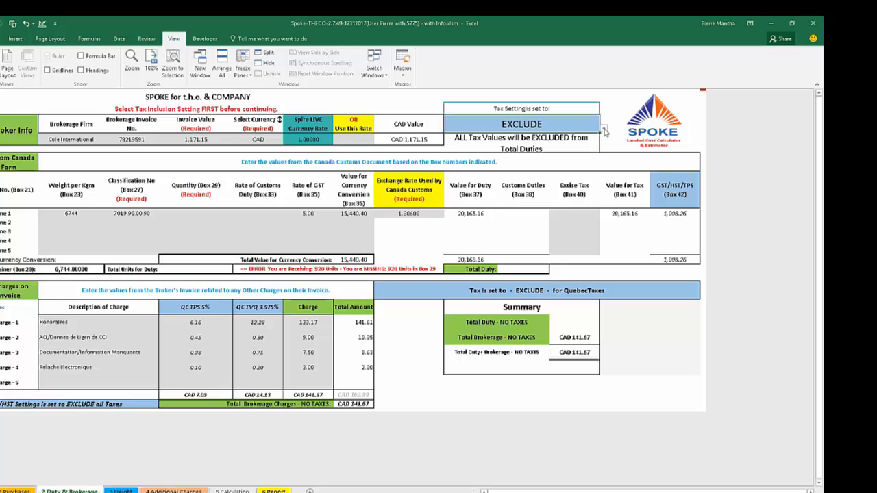
click(603, 130)
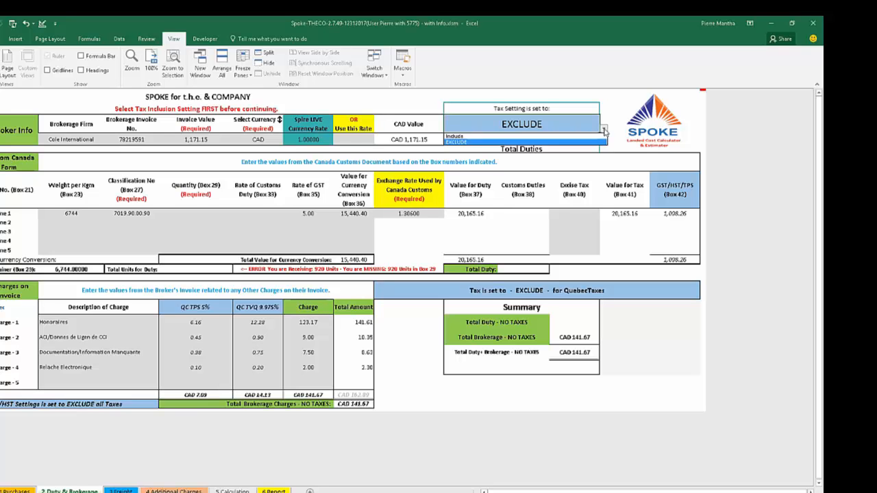
click(568, 138)
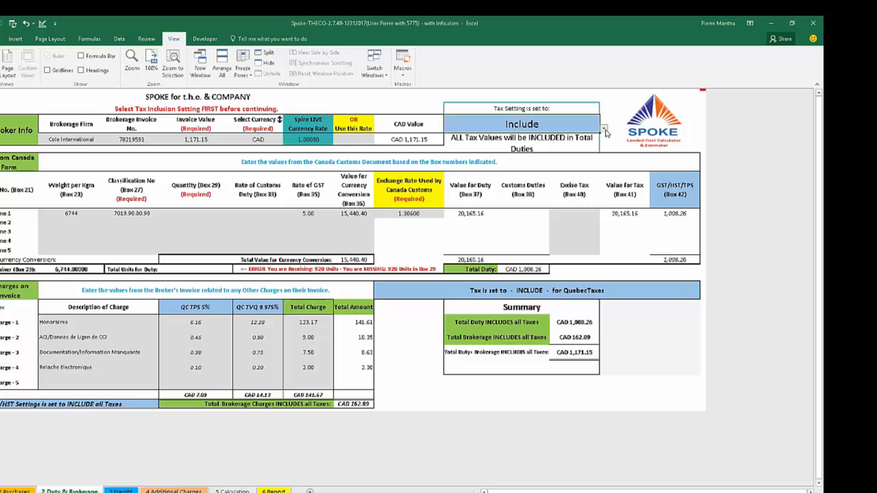
click(604, 128)
click(554, 142)
On the 3.Freight sheet, clear and re-enter the shipment weight as 6744 kg, and select 40 FT HC as the container size.
click(121, 491)
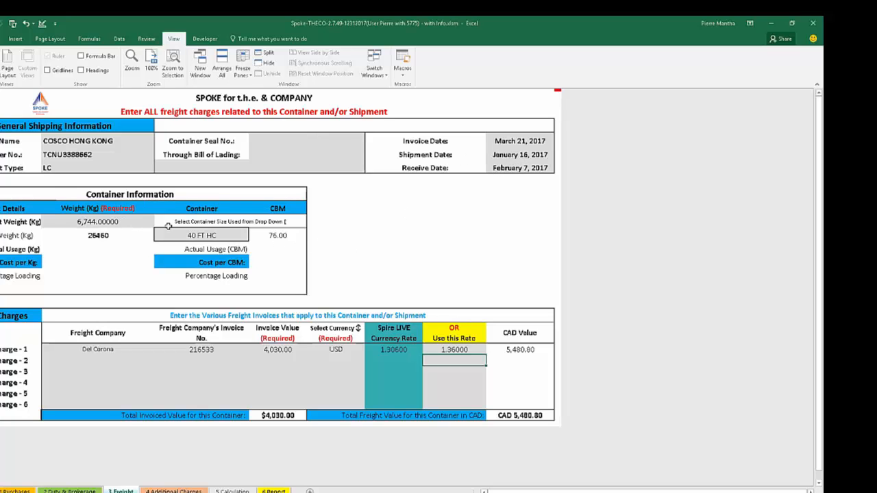
click(129, 222)
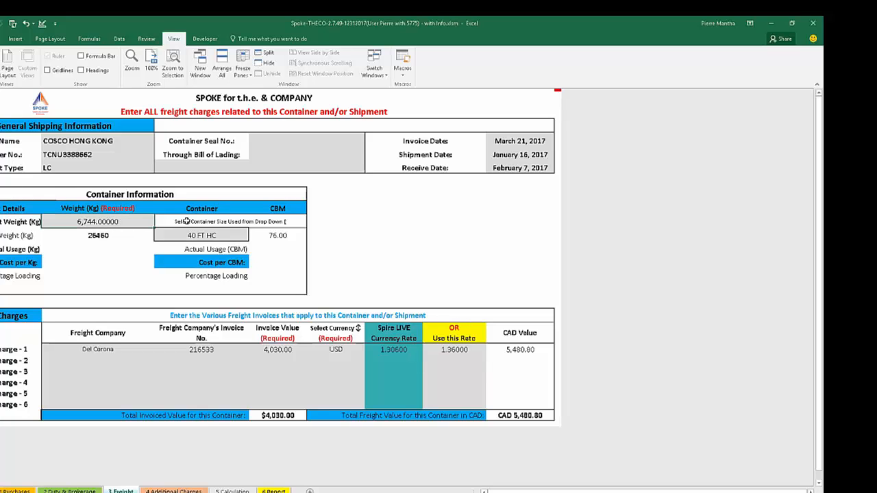
key(Delete)
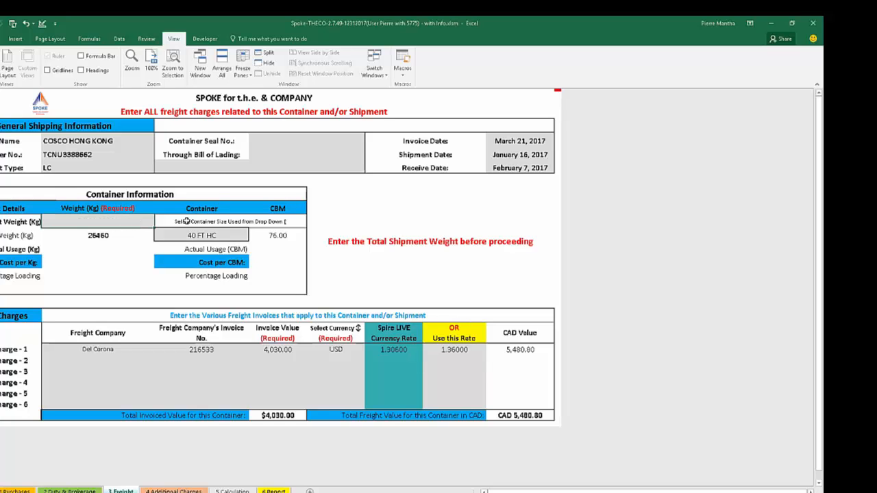
text(6,744)
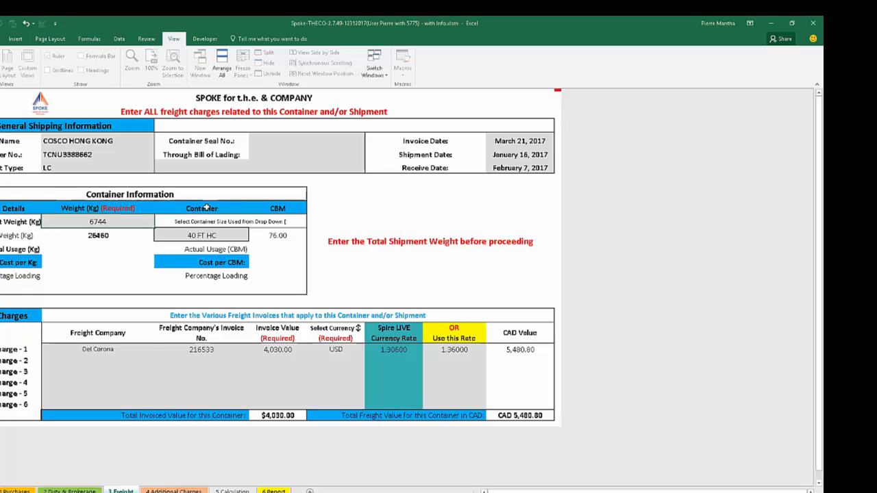
key(Return)
click(237, 235)
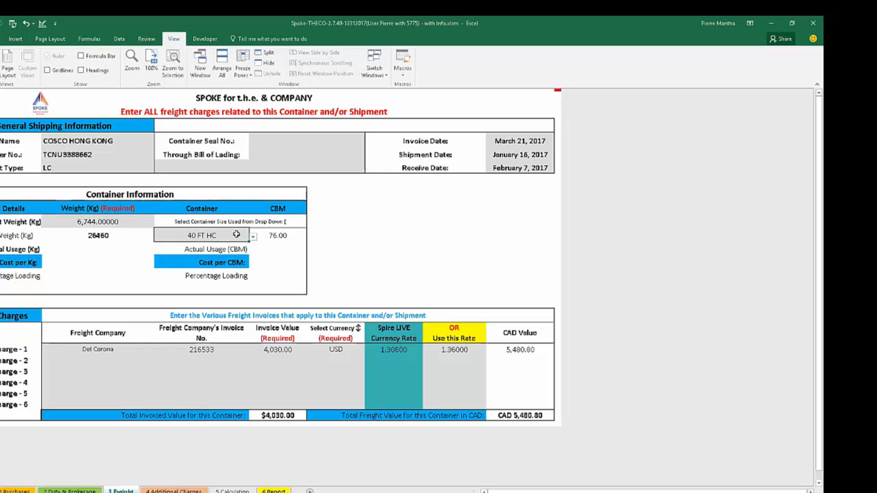
click(253, 236)
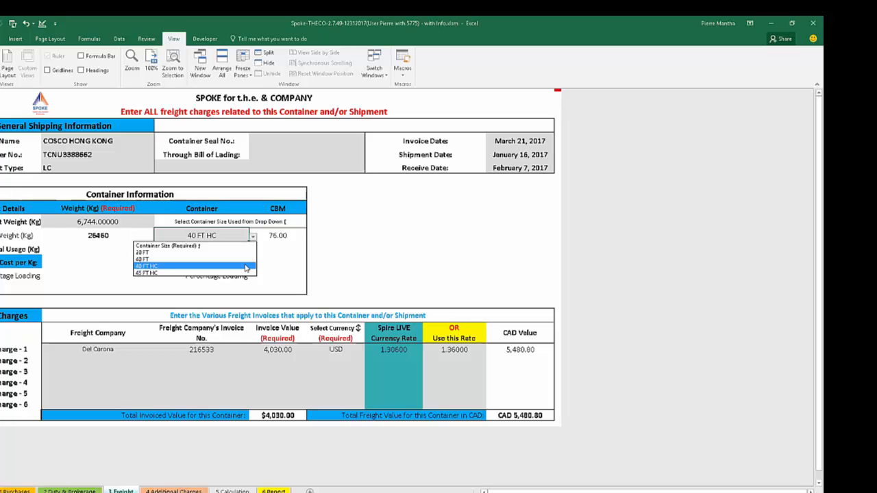
click(245, 267)
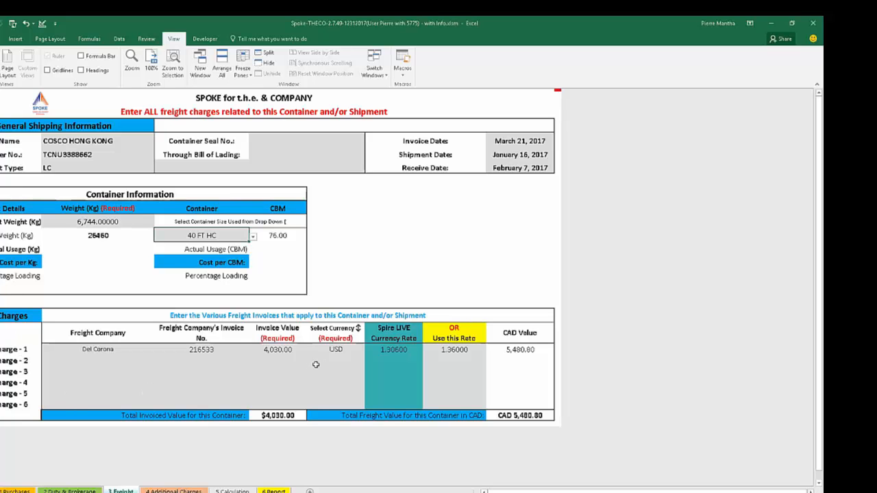
Fill in freight charge 2 with the company BAS, invoice number 12345 and an invoice value of 258.97.
click(102, 358)
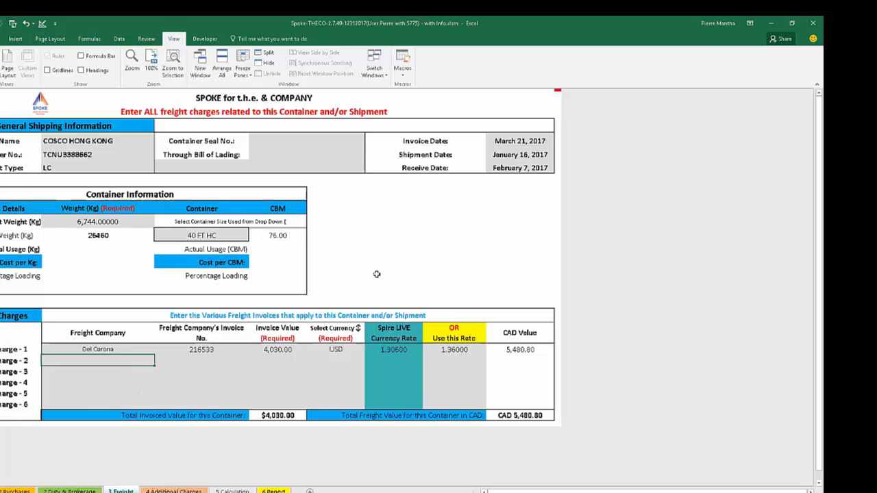
text(BAS)
key(Tab)
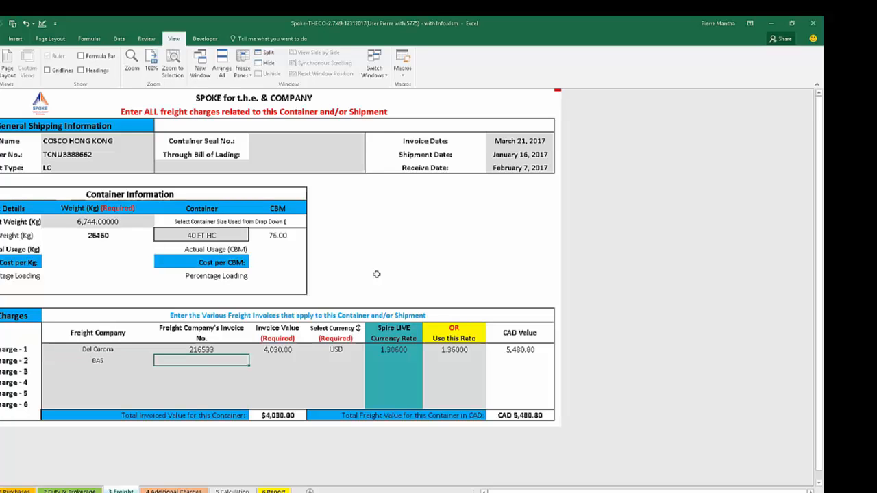
text(12345)
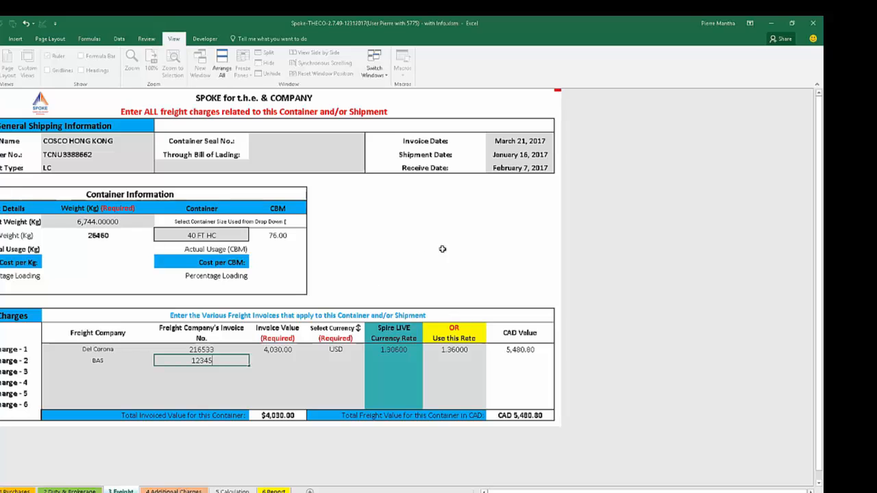
click(280, 360)
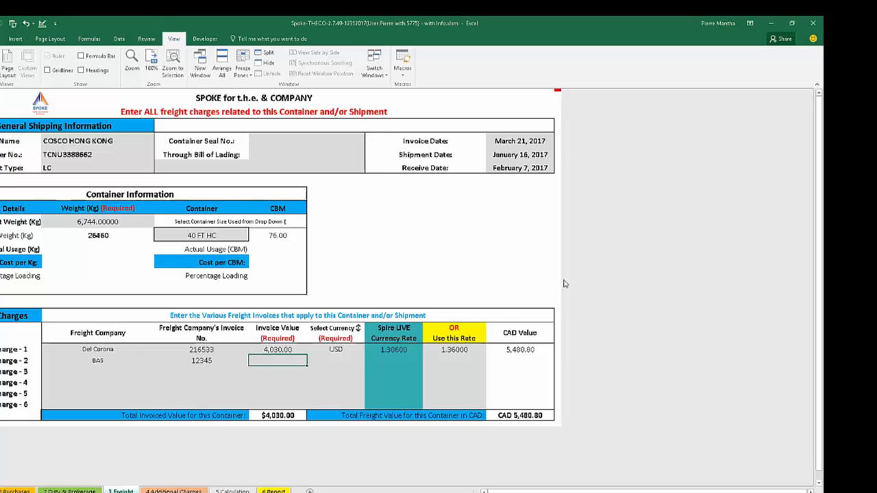
text(258.97)
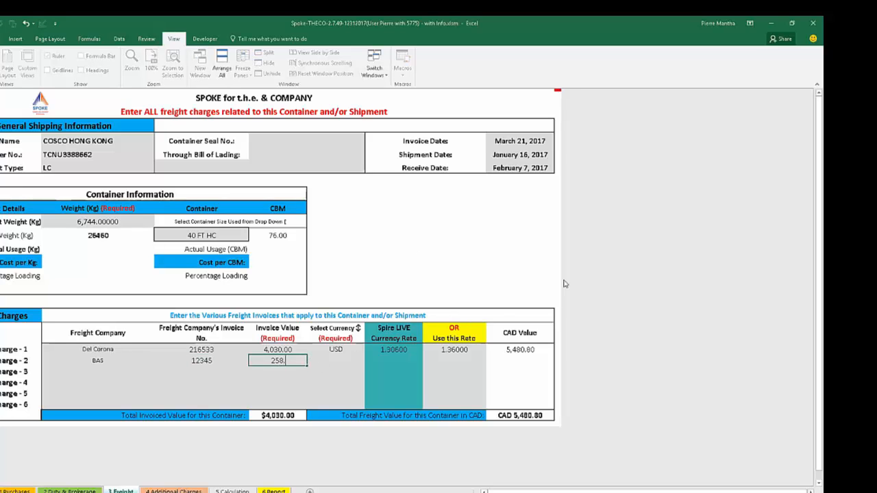
key(Return)
Set the currency of freight charge 2 to XEU and override its exchange rate with 1.4858.
click(351, 362)
click(370, 362)
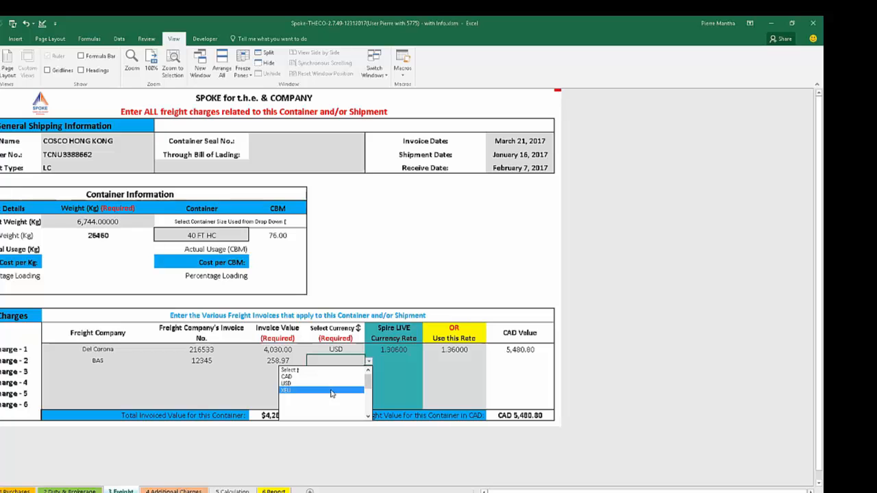
click(331, 390)
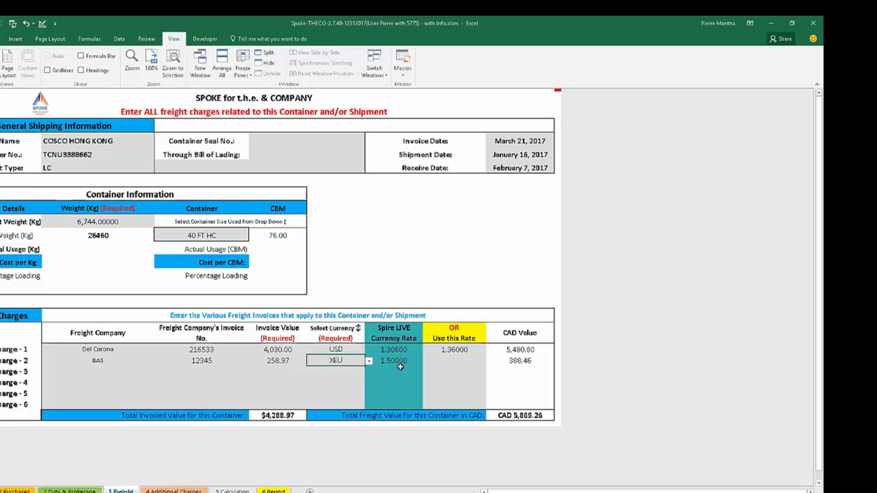
click(449, 360)
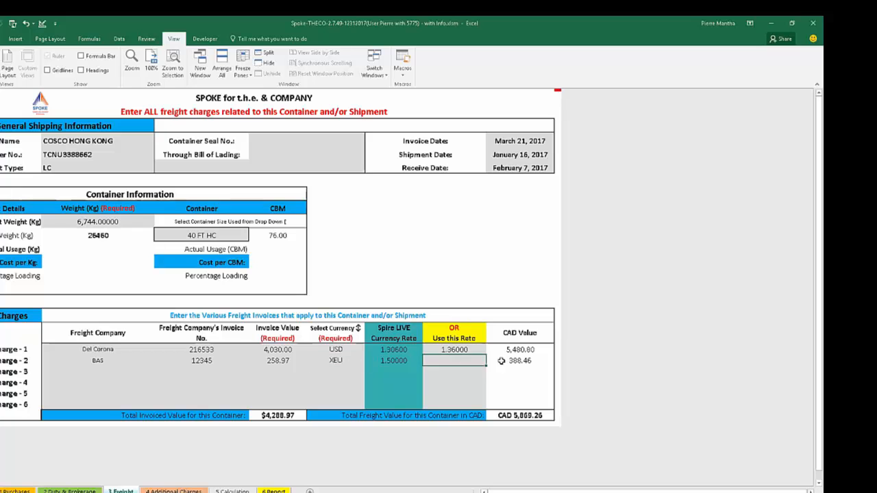
text(1.4858)
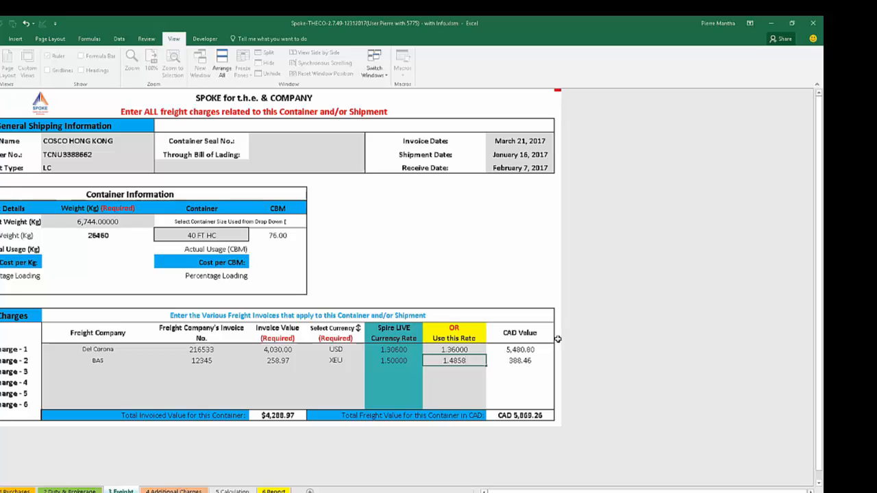
key(Return)
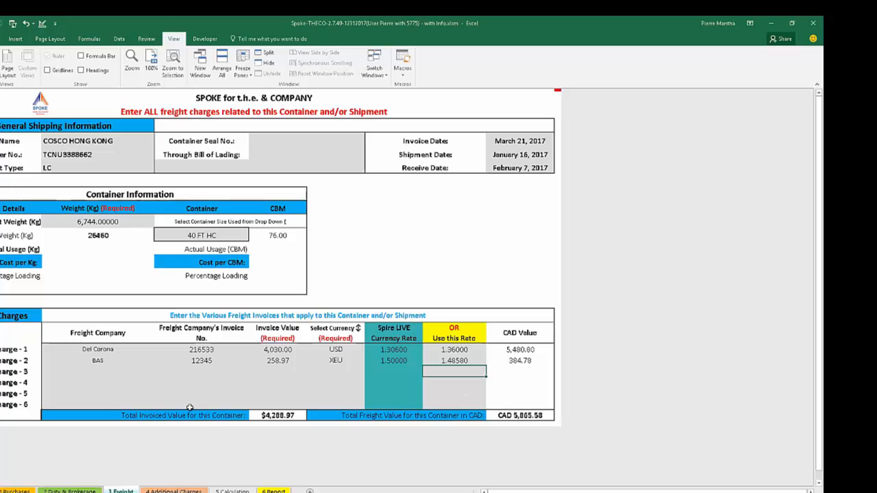
Fill in freight charge 3 with the company THECO, invoice number 3456, an invoice value of 657.89 and the currency CAD.
click(86, 375)
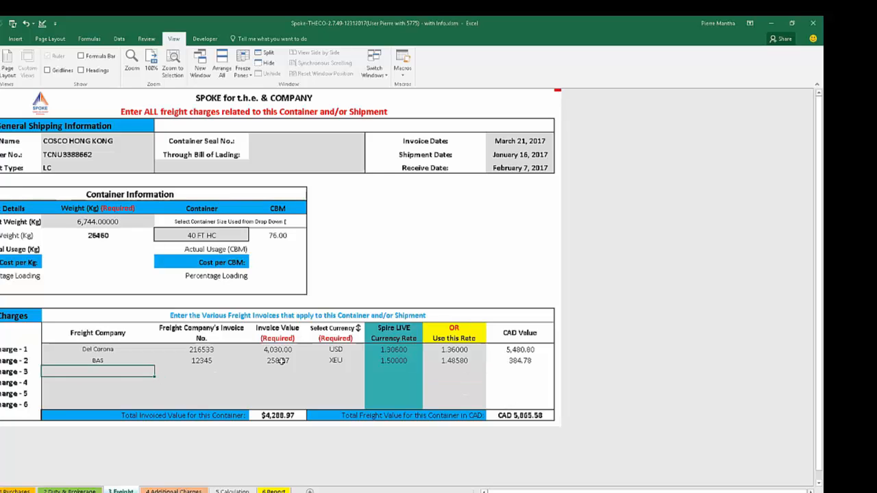
text(THECO)
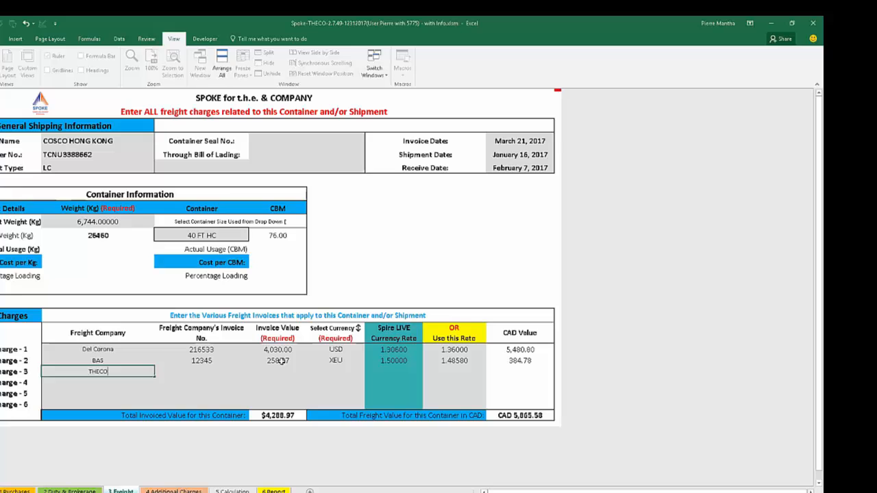
key(Tab)
text(3456)
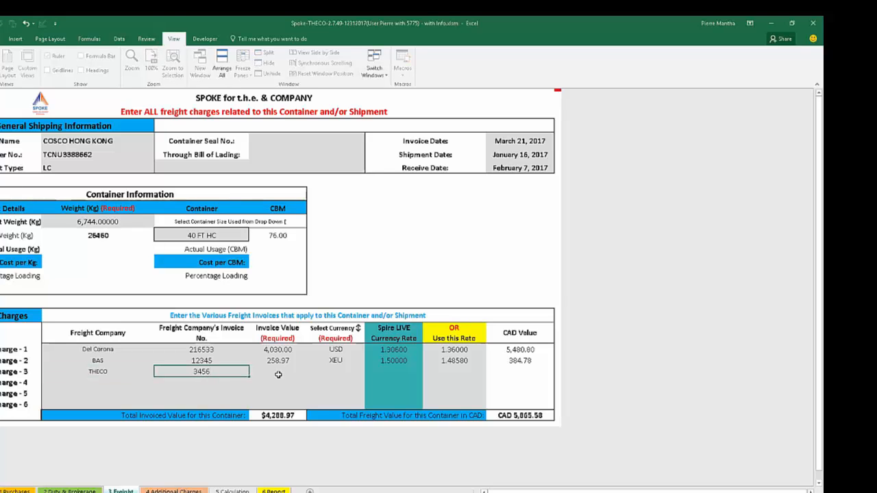
key(Tab)
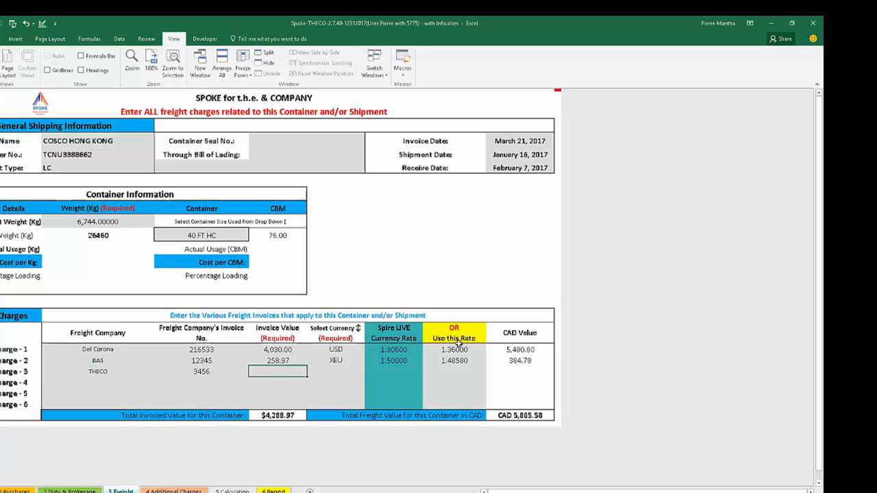
text(657.89)
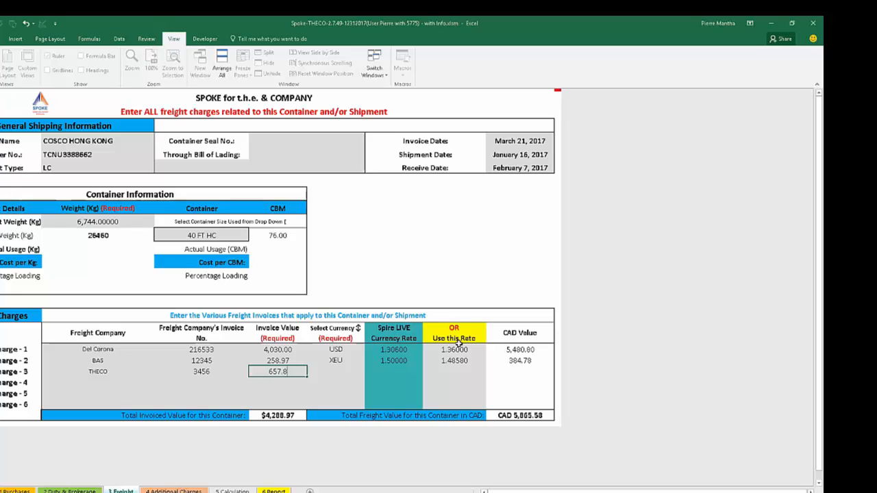
key(Tab)
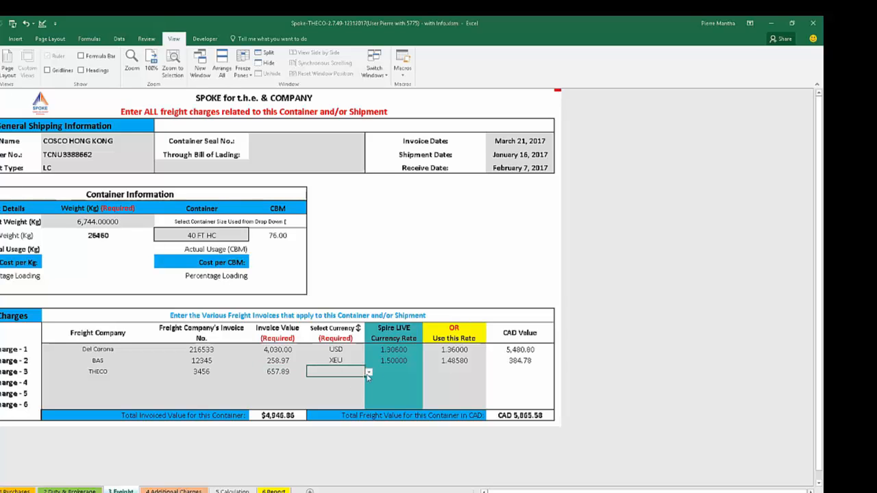
click(368, 372)
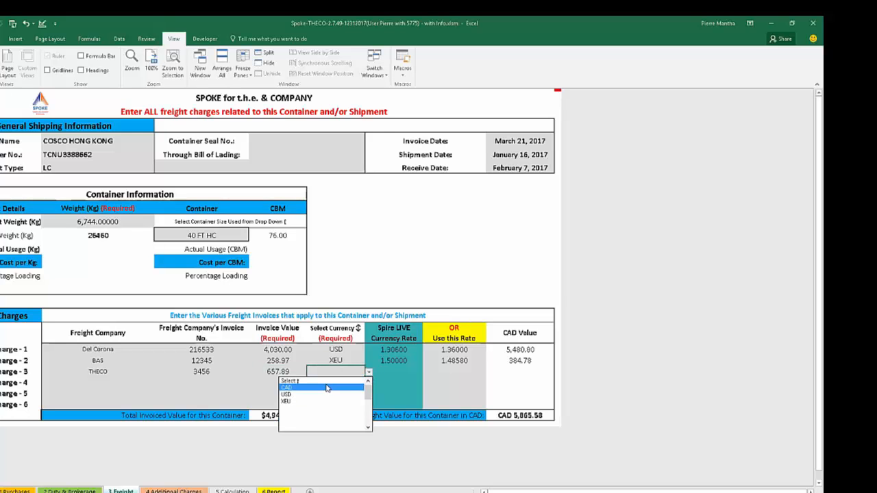
click(288, 387)
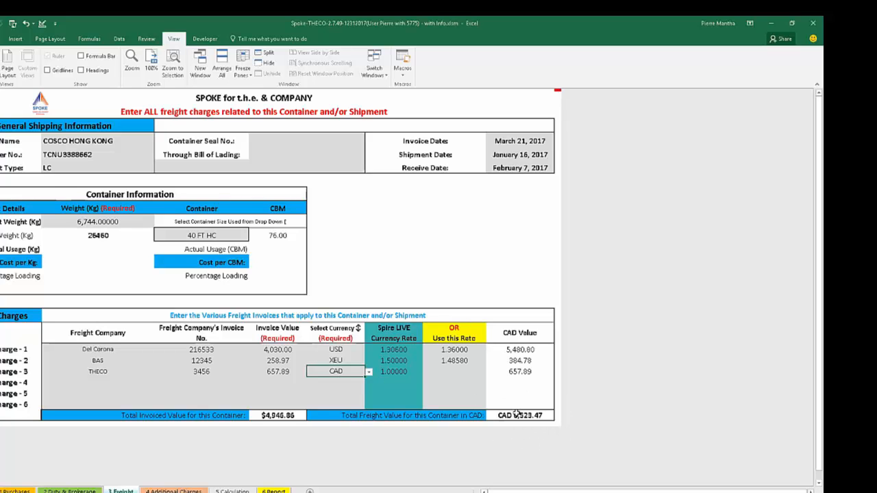
On the 4.Additional Charges sheet, add a fourth charge with the company THECO, reference number 65465 and an invoice value of 150.55.
click(179, 491)
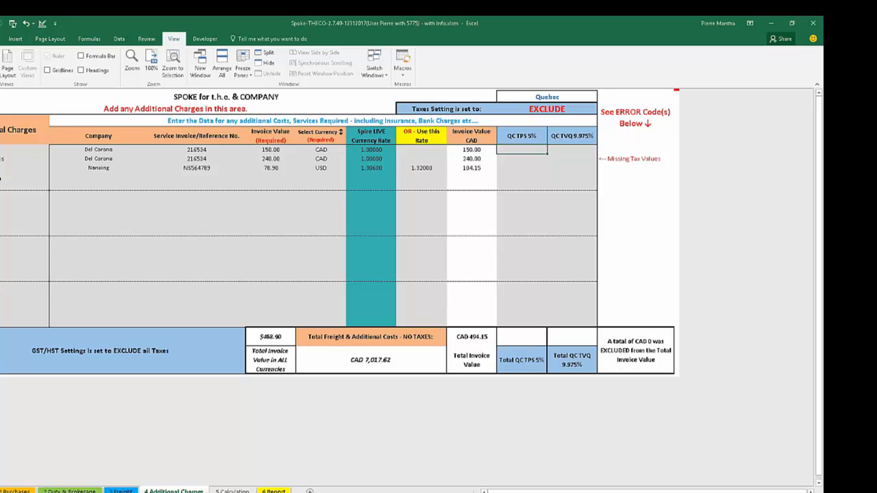
click(23, 177)
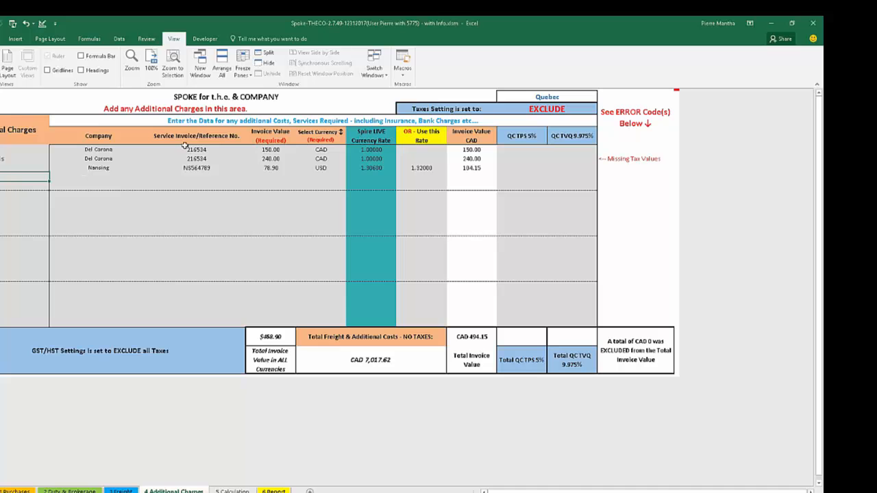
text(B)
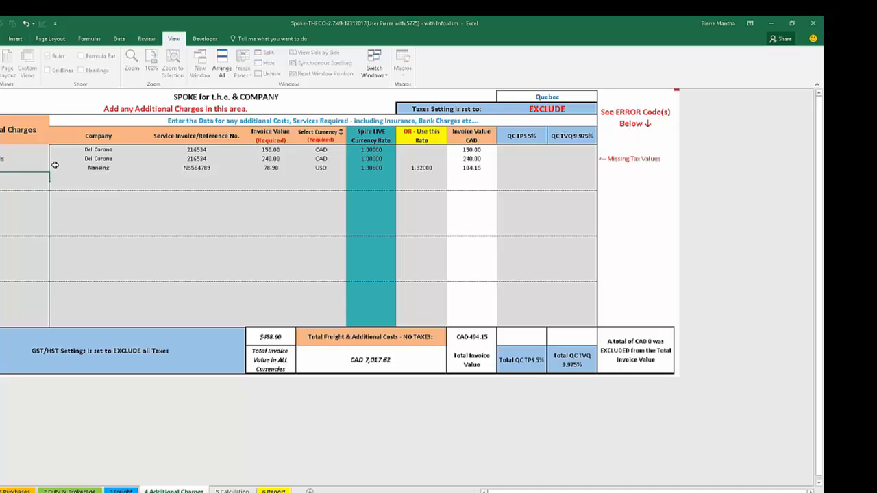
key(Tab)
text(THECO)
key(Tab)
text(65465)
key(Tab)
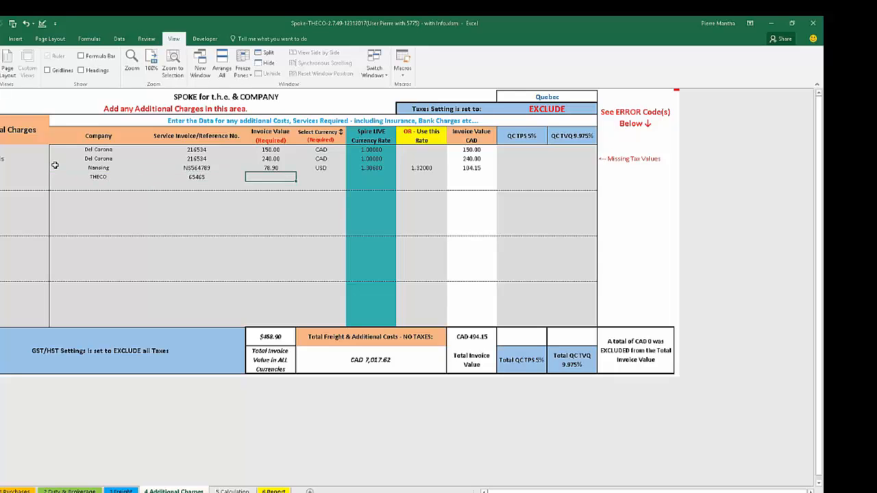
text(150)
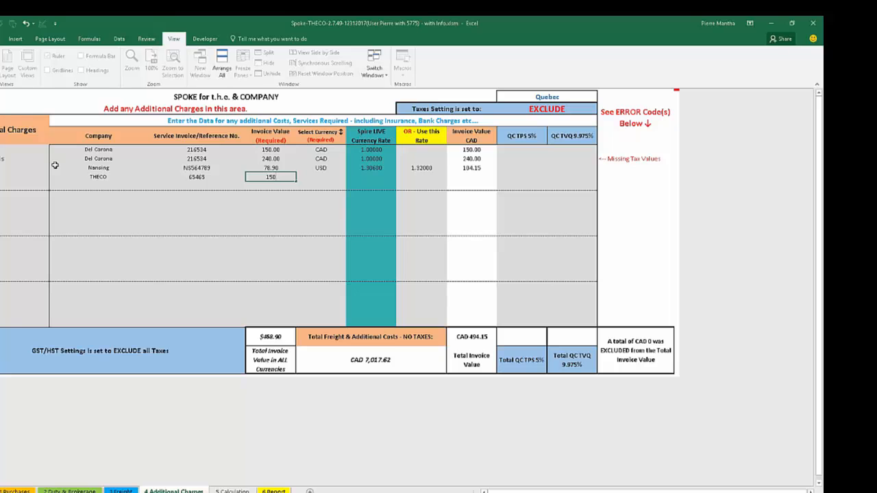
text(.55)
key(Tab)
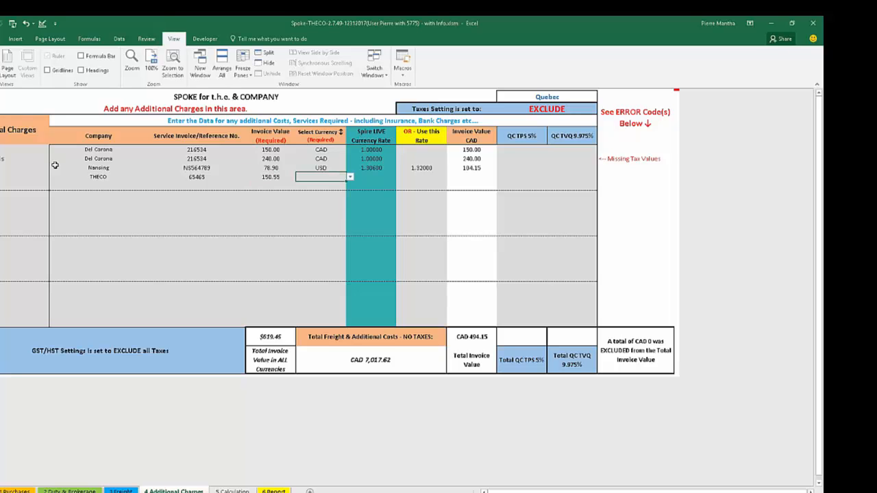
Set the currency of the THECO additional charge to USD and override its exchange rate with 1.38.
click(350, 178)
drag(350, 199, 352, 186)
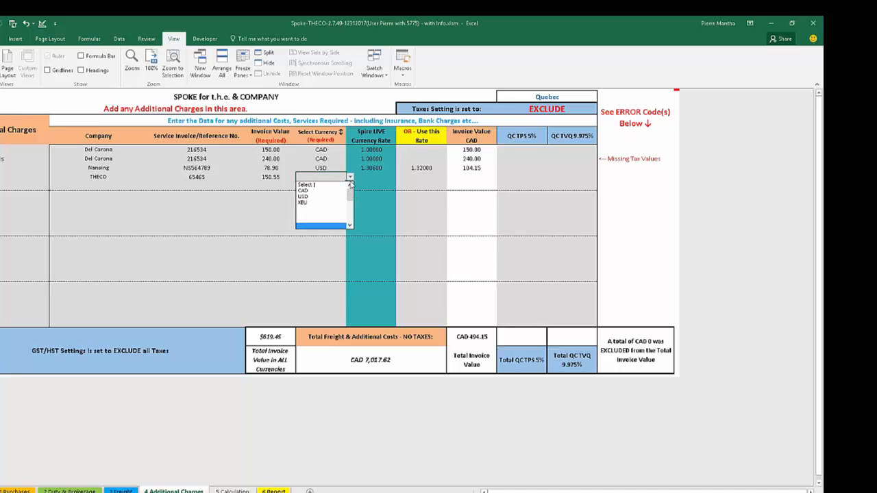
click(325, 197)
click(421, 177)
text(1.3)
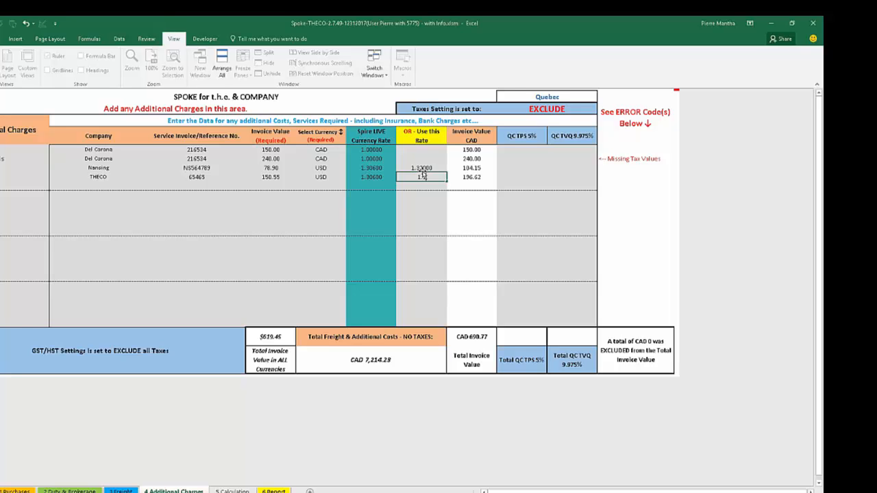
key(Tab)
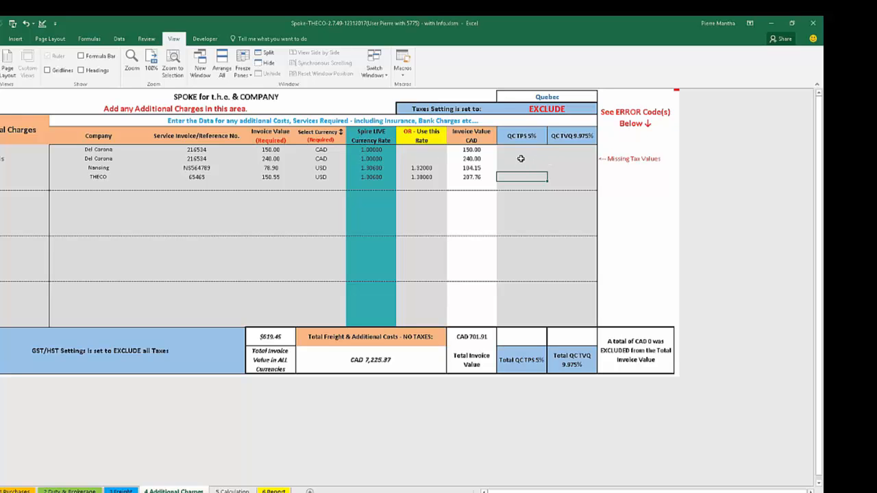
Enter 0 for both the QC TVQ 9.975% and QC TPS 5% values of the second Del Corona charge.
click(570, 158)
text(0)
key(Return)
key(Up)
key(Left)
text(0)
key(Return)
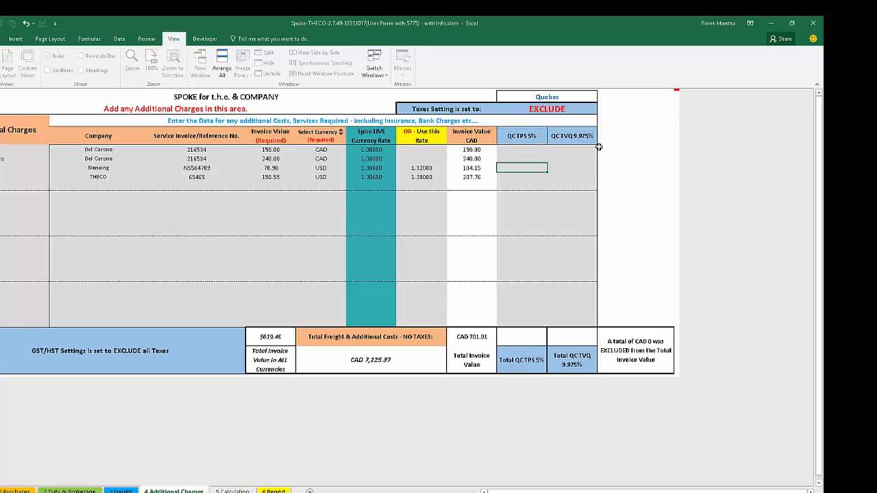
Clear the QC TPS 5% value of the first Del Corona charge and re-enter it as 0.
key(Up)
key(Up)
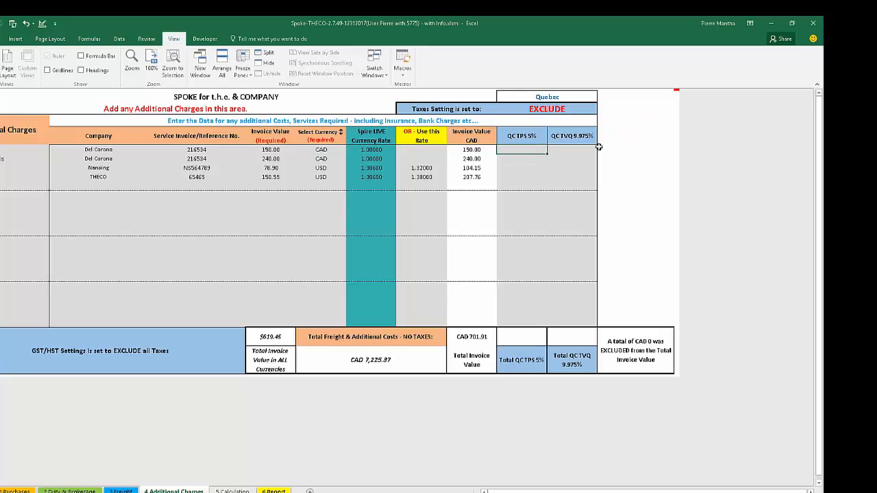
key(Delete)
key(Down)
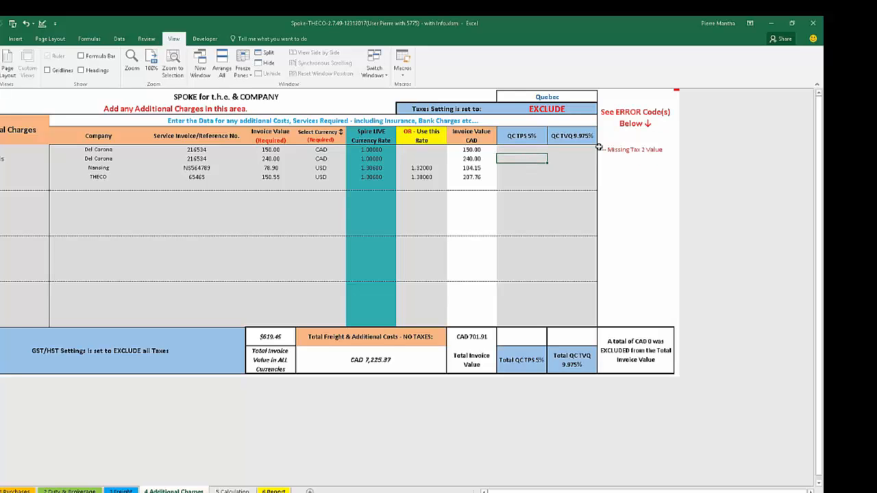
key(Up)
text(0)
key(Return)
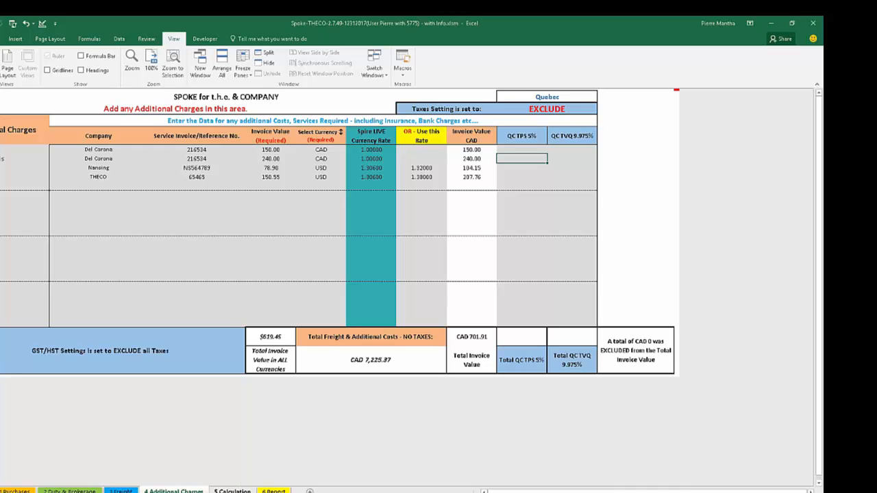
Check the 5.Calculation sheet, and set the Quantity (Box 29) of duty line 1 to 920 on the 2.Duty & Brokerage sheet.
click(232, 490)
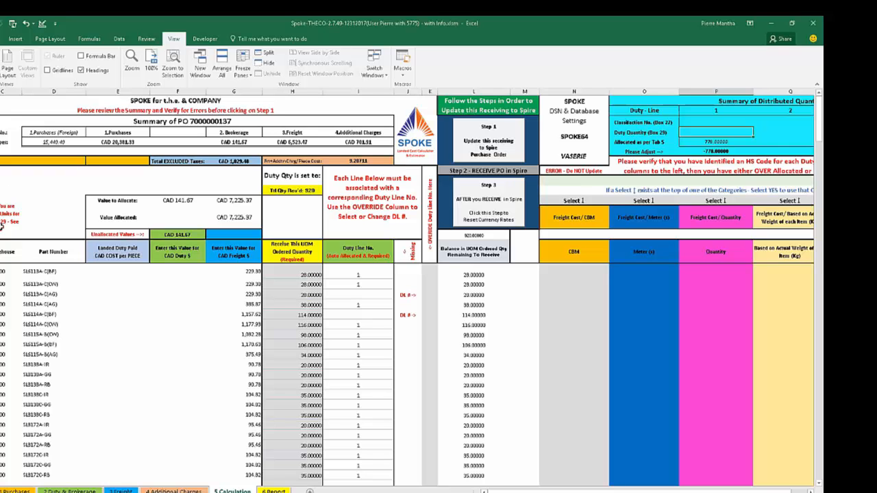
scroll(225, 302, down, 2)
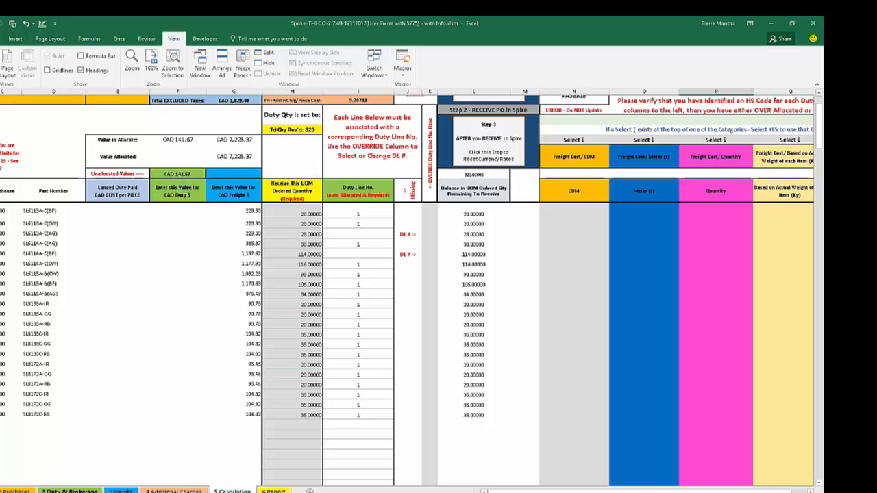
click(68, 491)
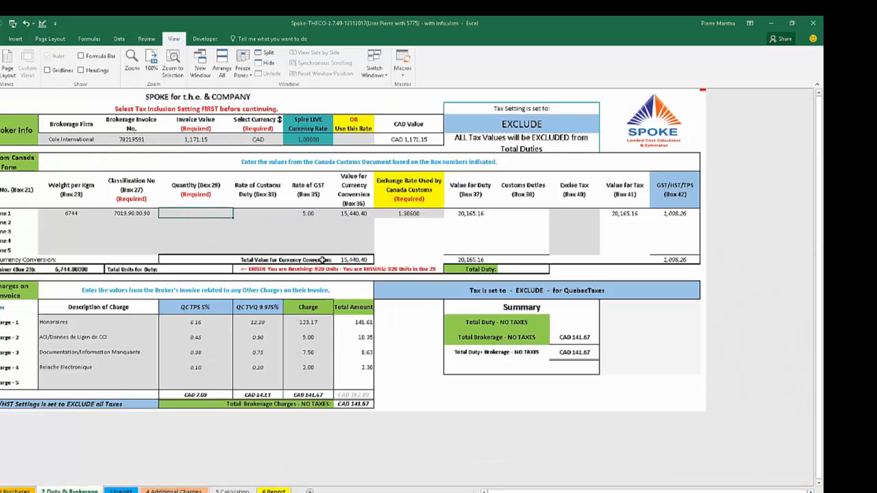
text(920)
key(Return)
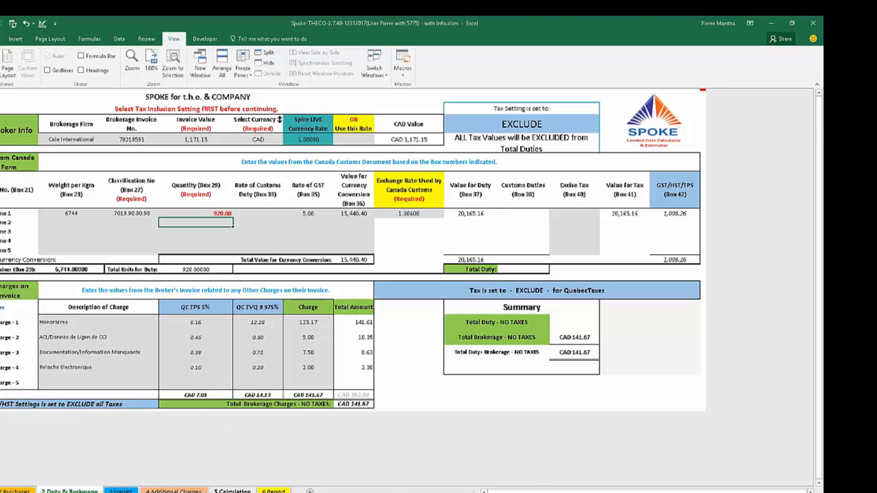
On the 5.Calculation sheet, override the duty line number with 1 for the two items that lack one.
click(233, 491)
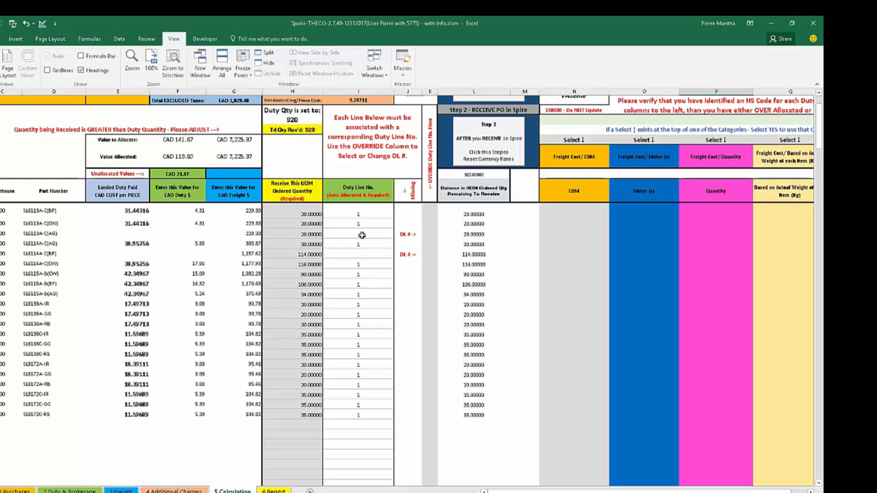
click(433, 234)
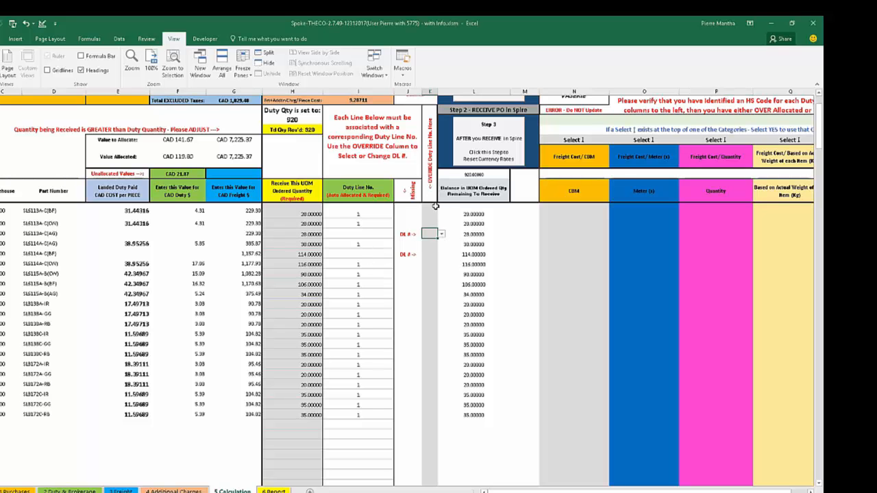
click(443, 235)
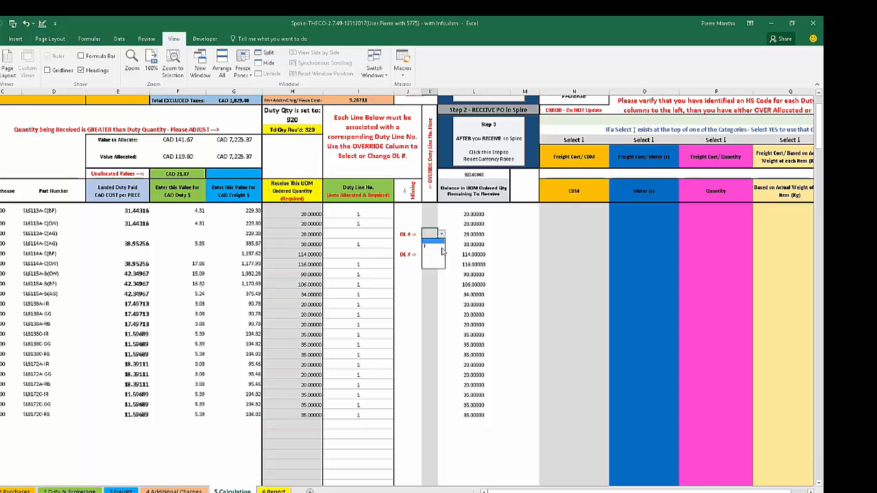
click(439, 248)
click(432, 255)
click(442, 255)
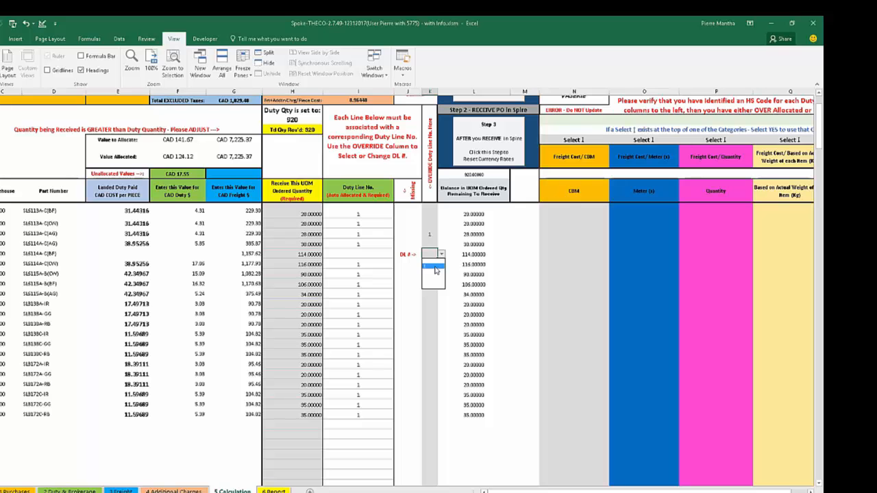
click(435, 269)
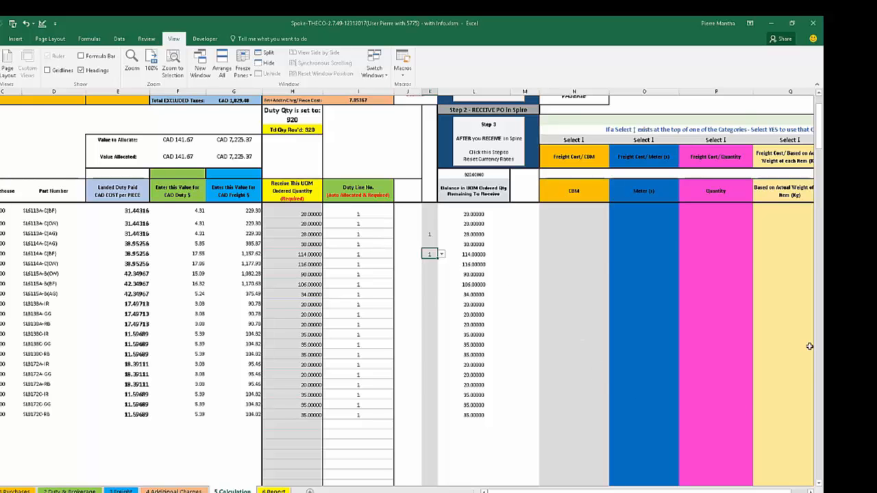
Reset the Cost Value % allocation category to its Select placeholder and set it back to Yes.
scroll(766, 215, up, 2)
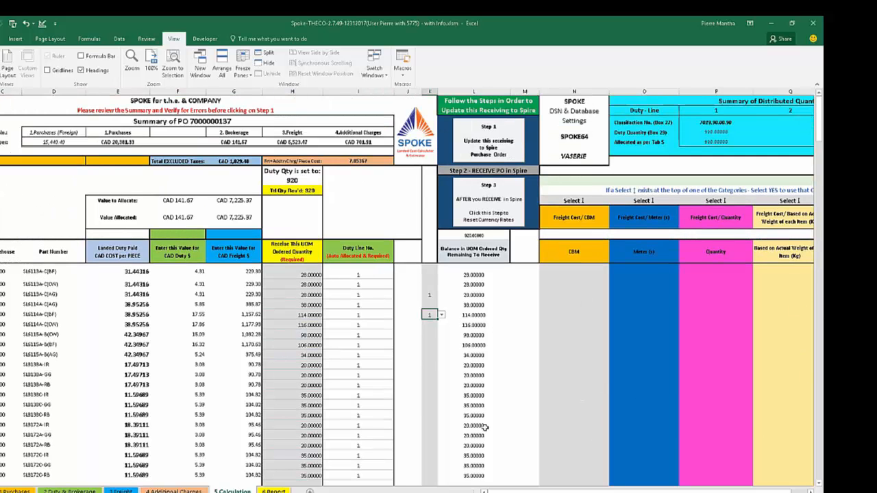
drag(588, 492, 615, 492)
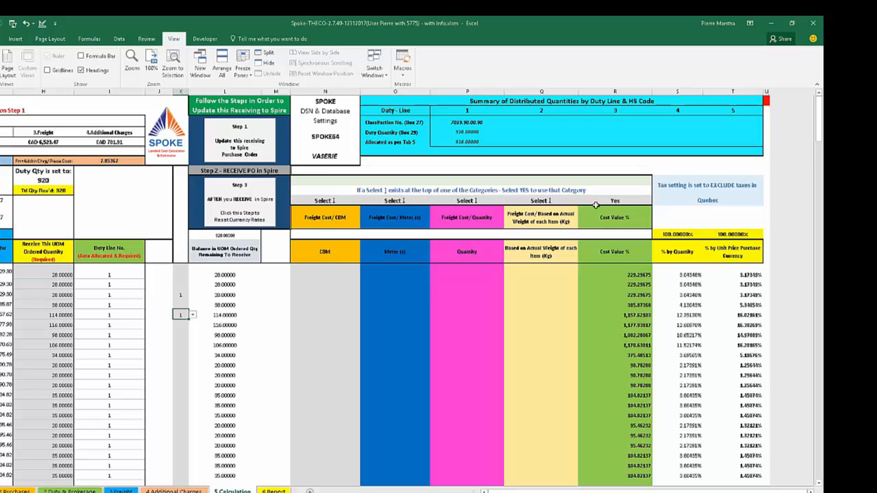
click(631, 198)
click(655, 201)
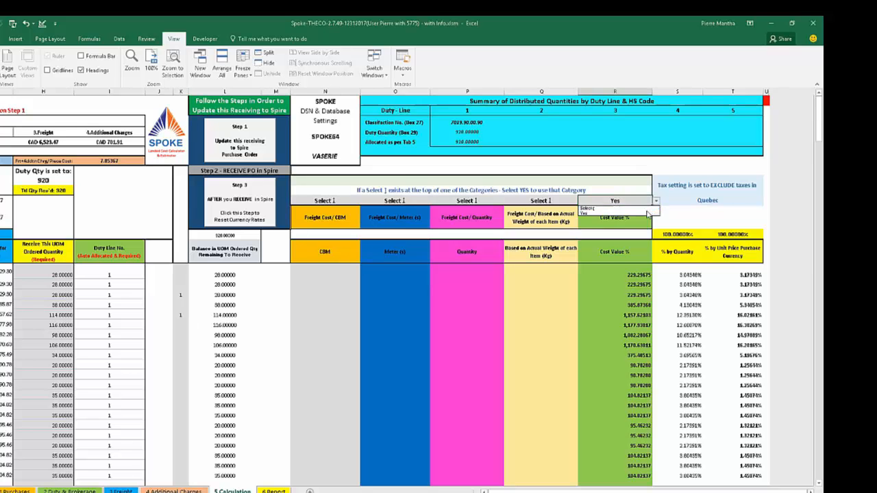
click(647, 212)
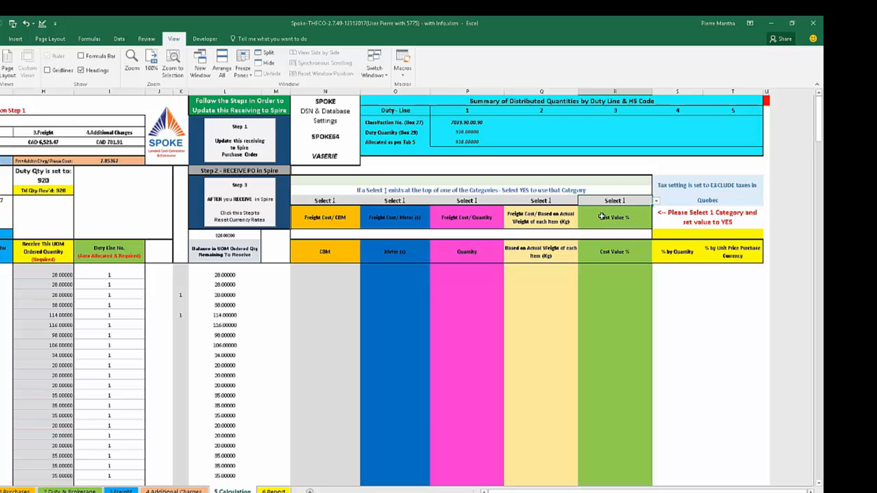
click(656, 203)
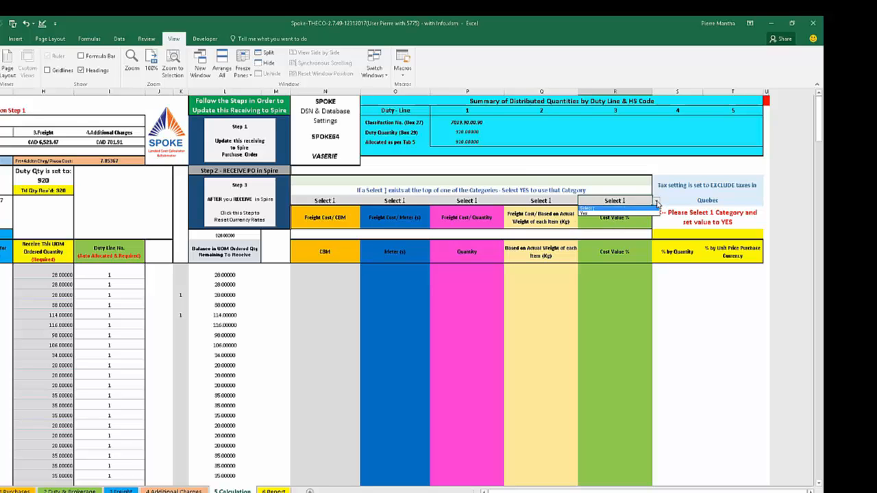
click(623, 213)
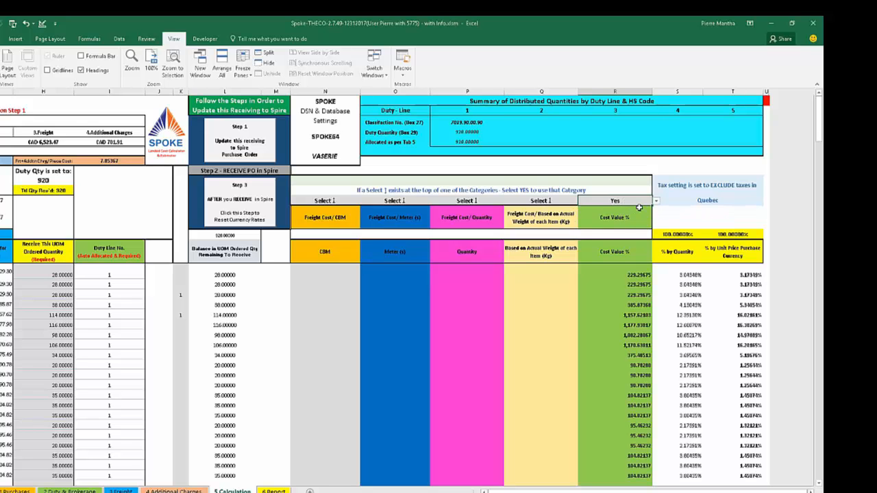
Deselect the Cost Value % category and set the freight cost allocation based on actual item weight to Yes.
click(656, 203)
click(638, 209)
click(548, 200)
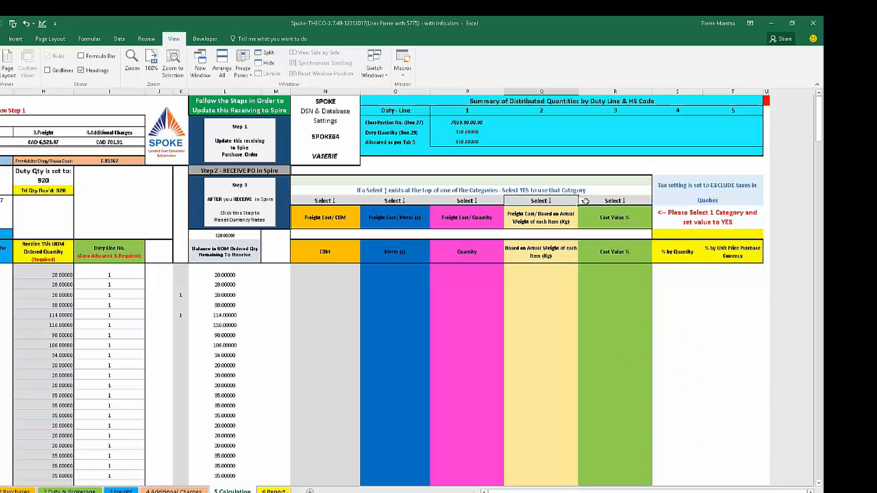
click(582, 201)
click(571, 213)
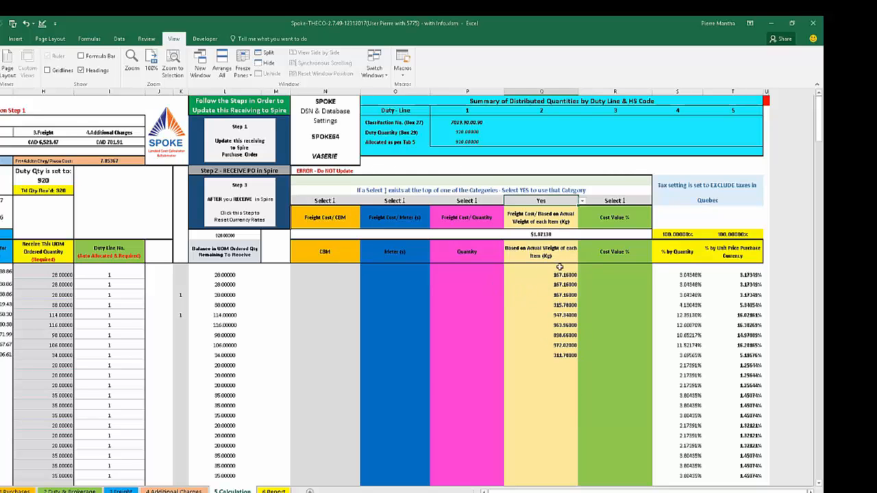
Deselect the actual weight allocation category and set Cost Value % to Yes again.
click(582, 201)
click(568, 214)
click(647, 202)
click(657, 203)
click(651, 208)
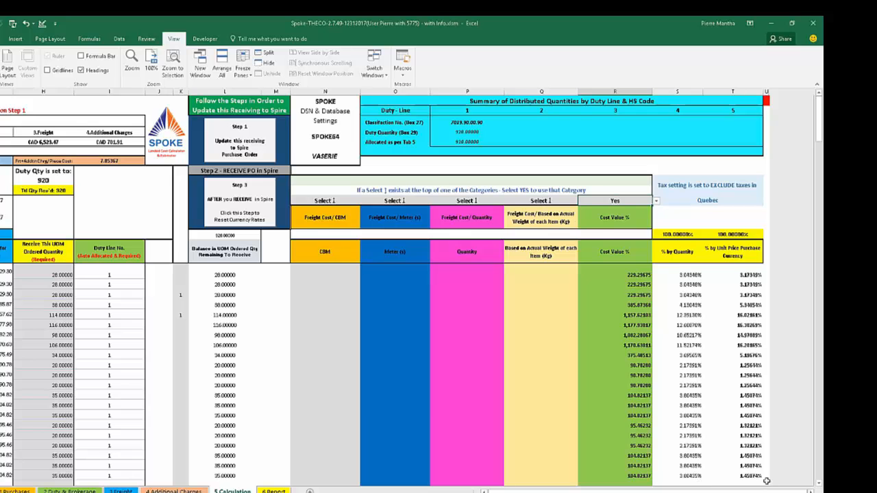
Review the landed cost, duty and freight values of each item, and switch to the Purchase Orders list in Spire.
scroll(754, 473, down, 1)
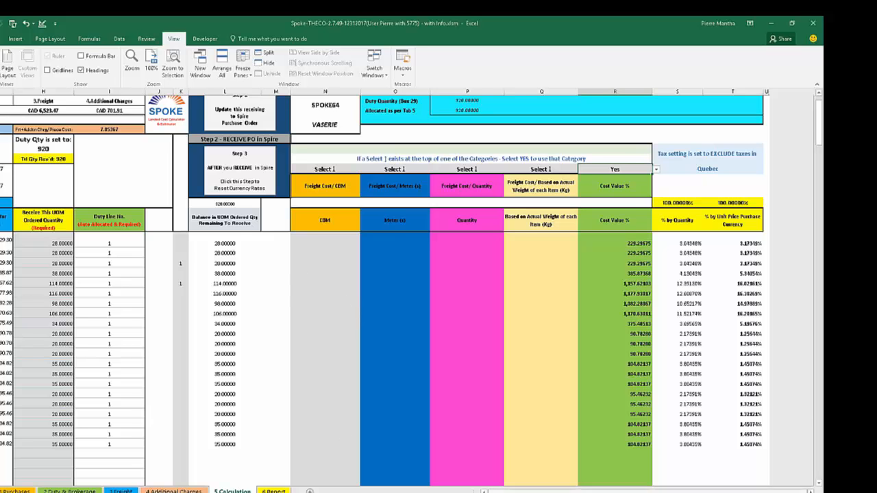
click(485, 492)
click(485, 491)
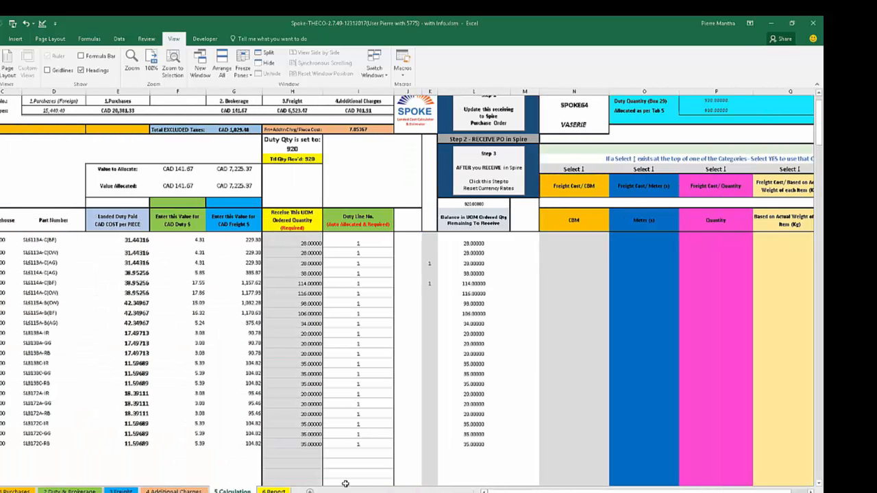
scroll(361, 318, down, 1)
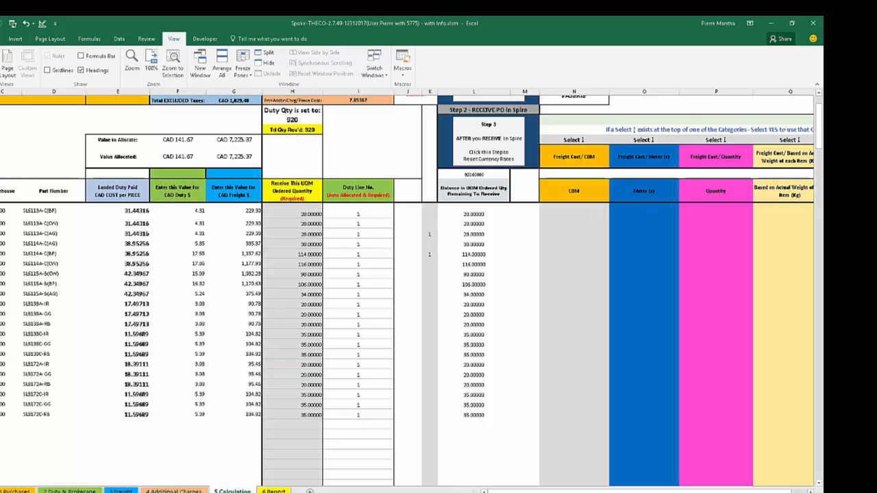
drag(822, 42, 494, 87)
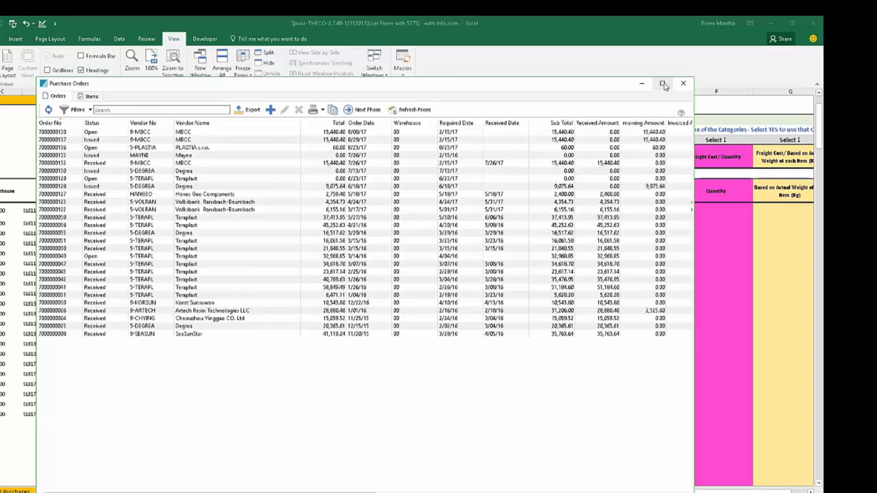
Open the Open-status MBCC purchase order dated 9/08/17 full-screen and open the first item's Duty value for editing.
click(664, 84)
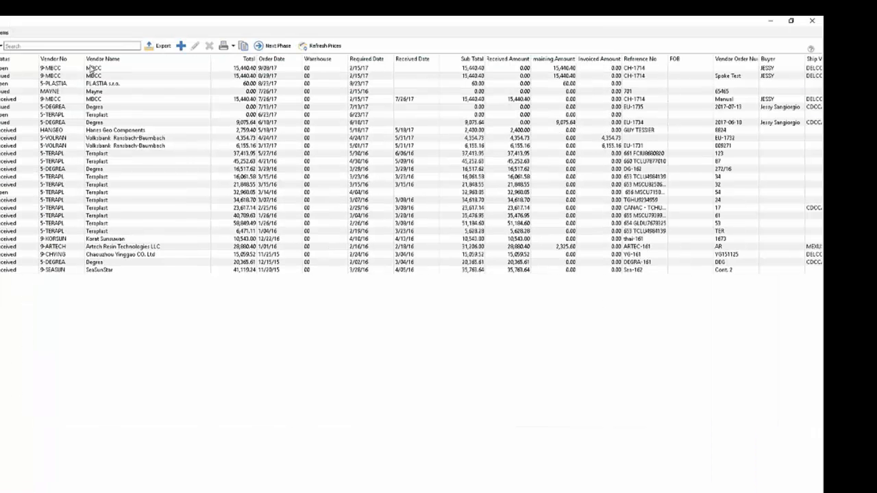
click(0, 70)
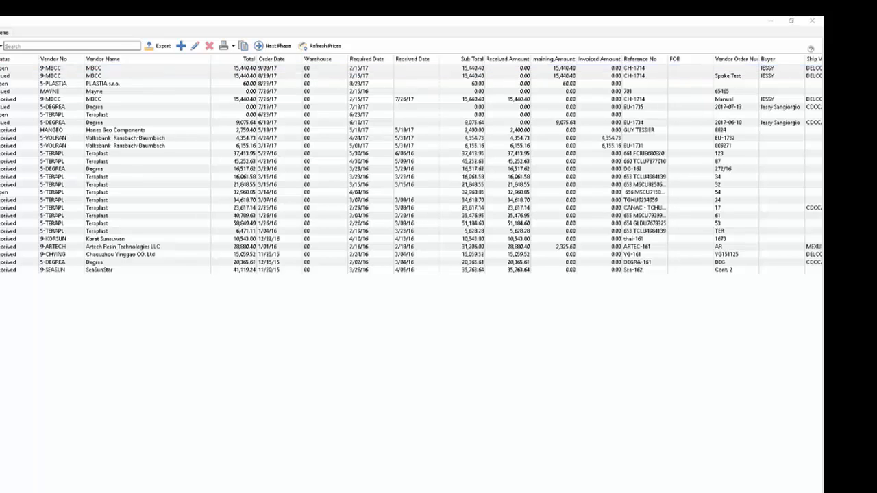
drag(823, 64, 155, 96)
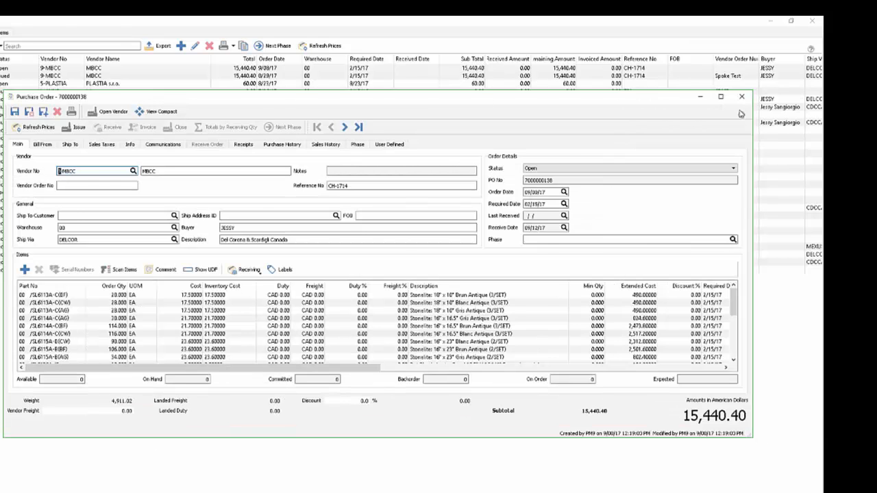
click(720, 97)
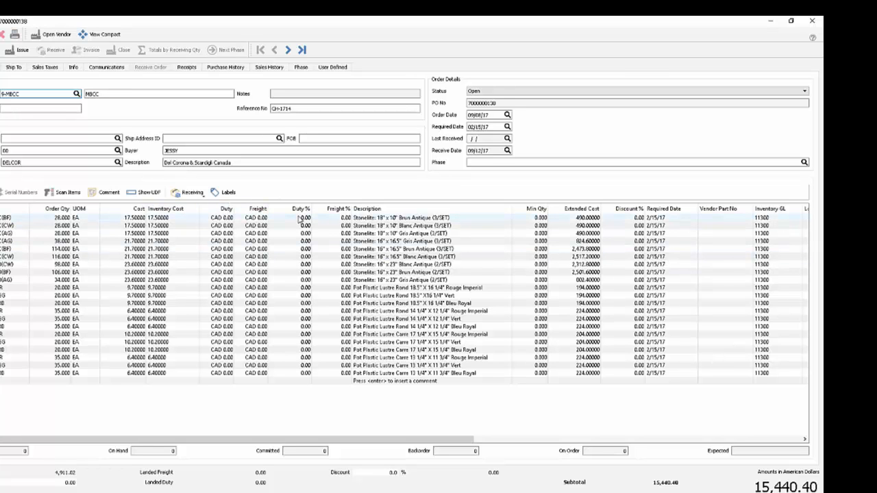
click(223, 219)
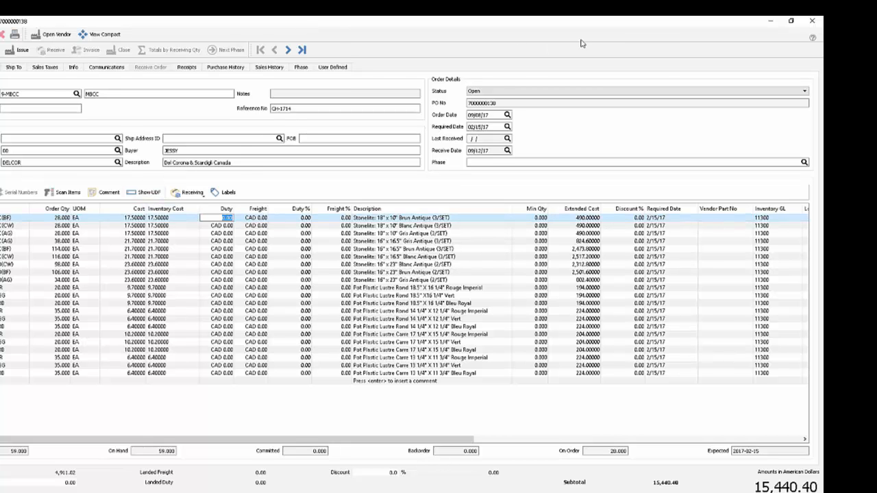
Place the purchase order below the SPOKE calculation values, compare the first item's duty entry, and minimize the order.
click(792, 21)
click(772, 23)
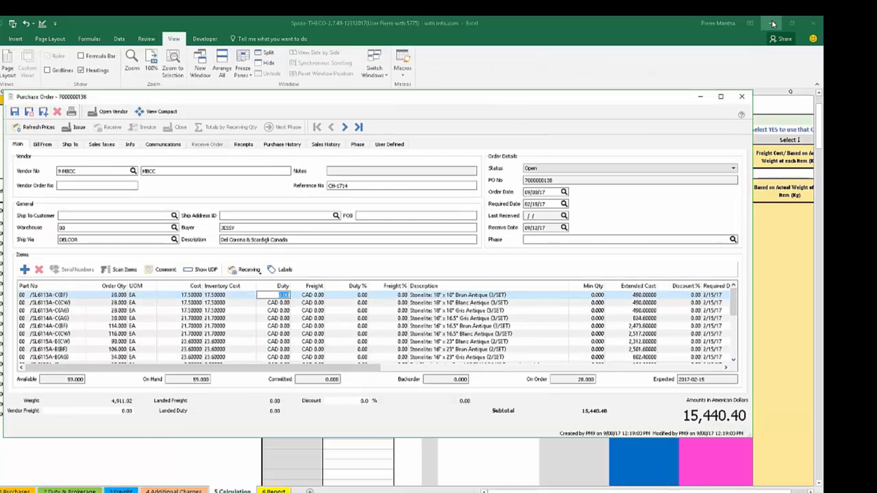
drag(354, 100, 342, 280)
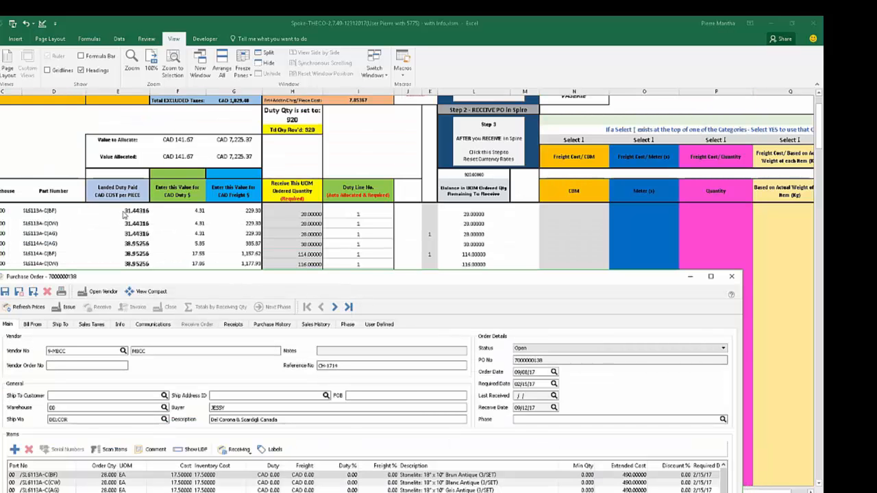
click(272, 474)
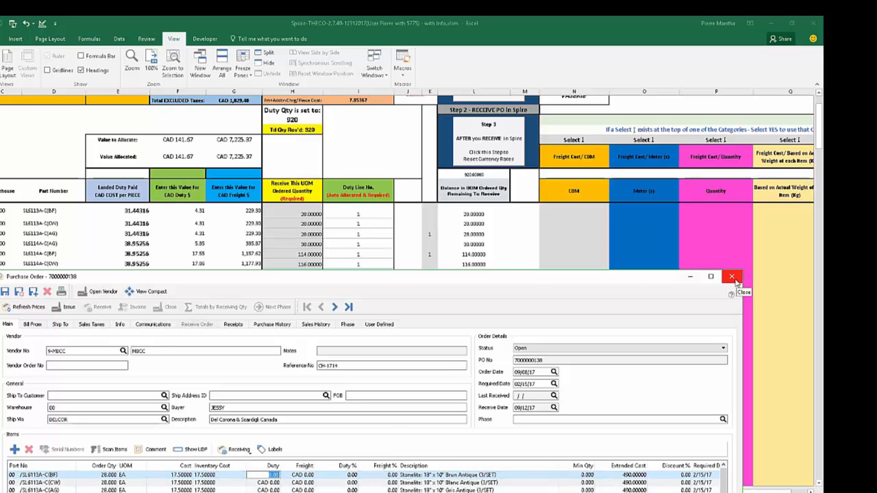
click(689, 276)
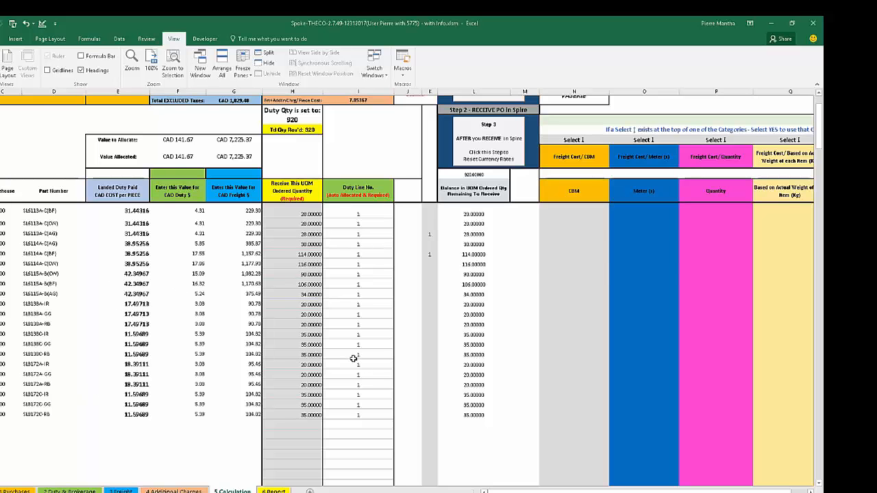
Run Step 1 in SPOKE to update the Spire purchase order with the receipt details, and confirm the update.
scroll(353, 359, up, 2)
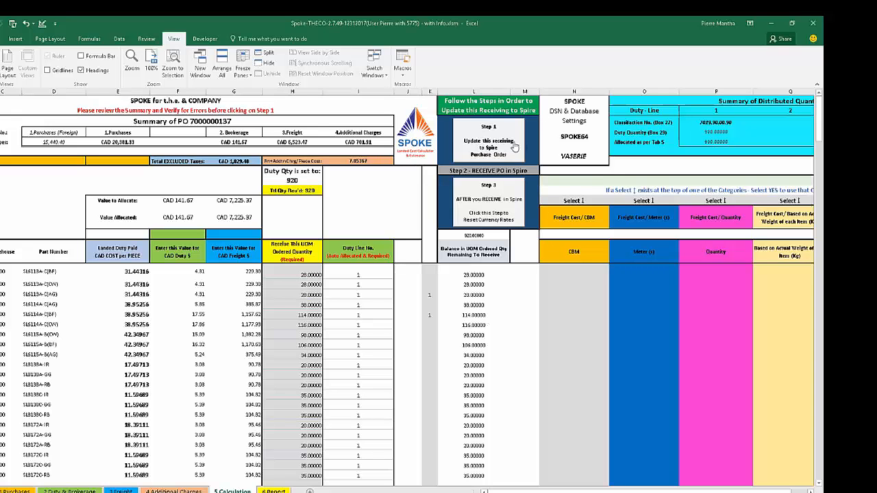
click(489, 137)
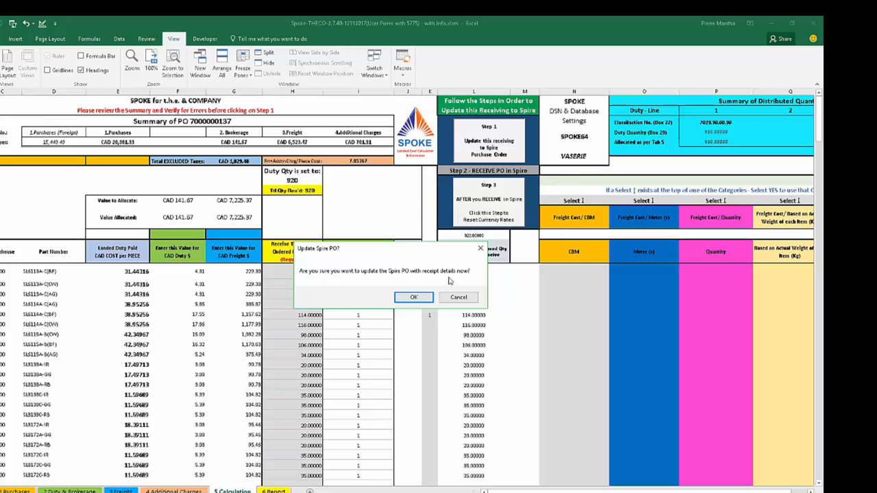
click(414, 299)
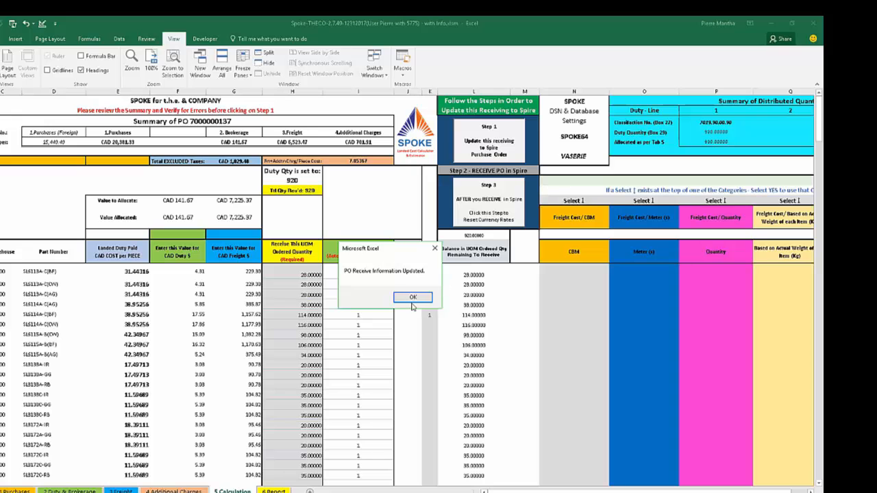
click(415, 298)
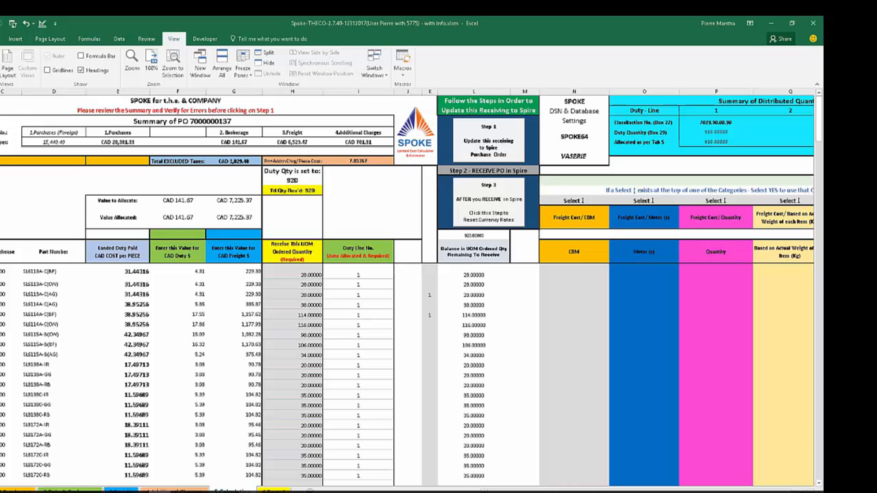
Switch to the updated MBCC purchase order in Spire, receive it, and choose to create a vendor invoice.
click(123, 492)
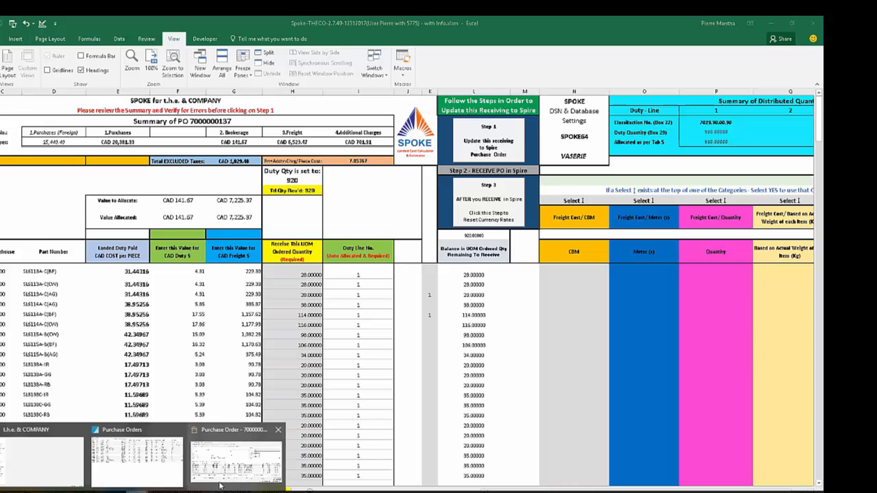
click(236, 460)
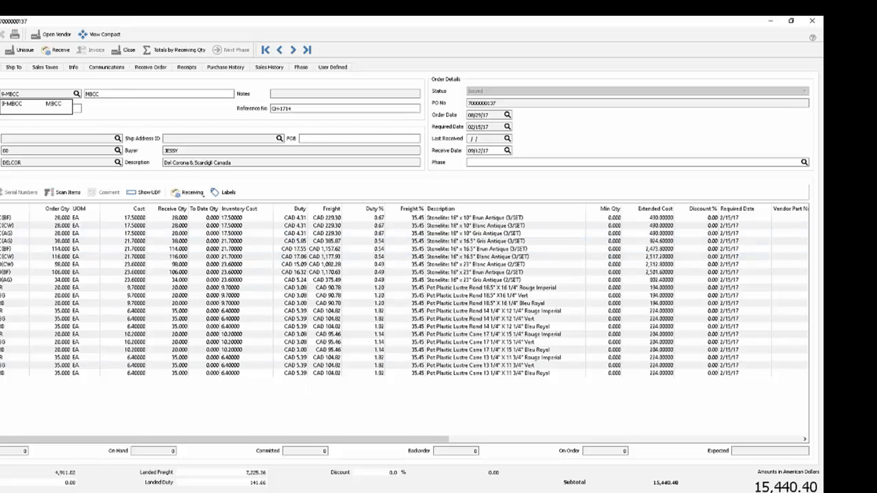
click(62, 53)
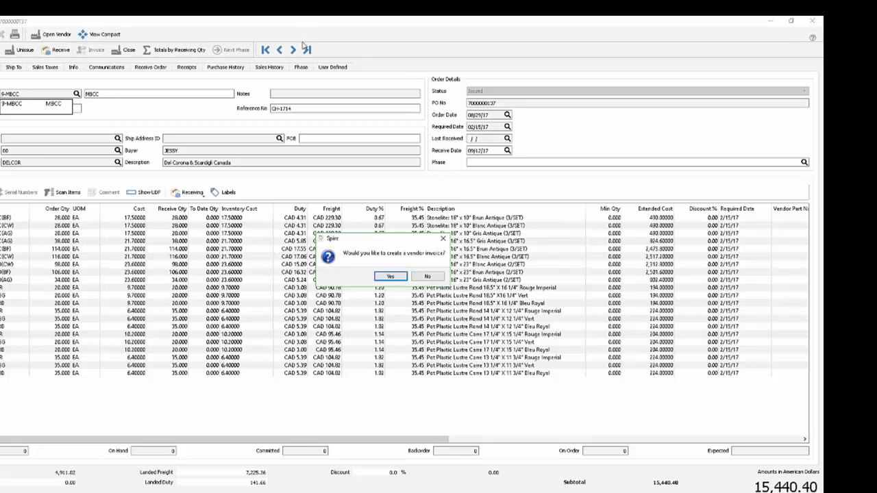
click(388, 277)
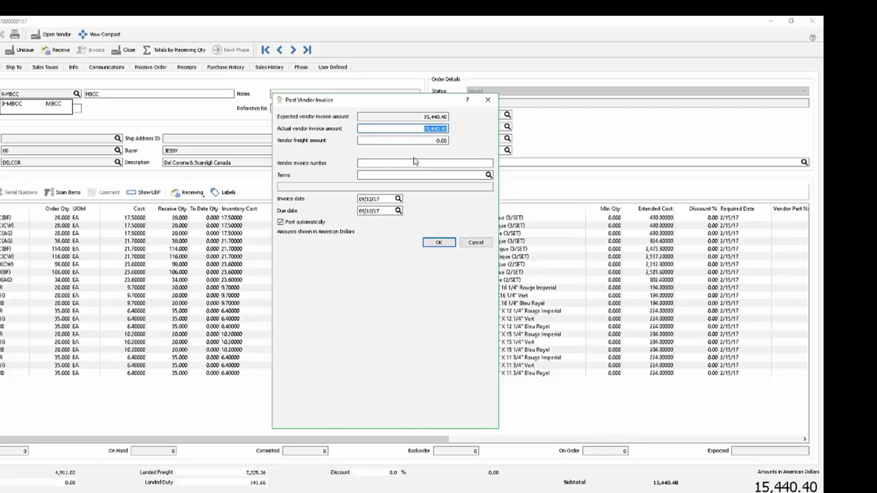
Enter the vendor invoice number, post the vendor invoice, and decline closing the purchase order.
click(371, 164)
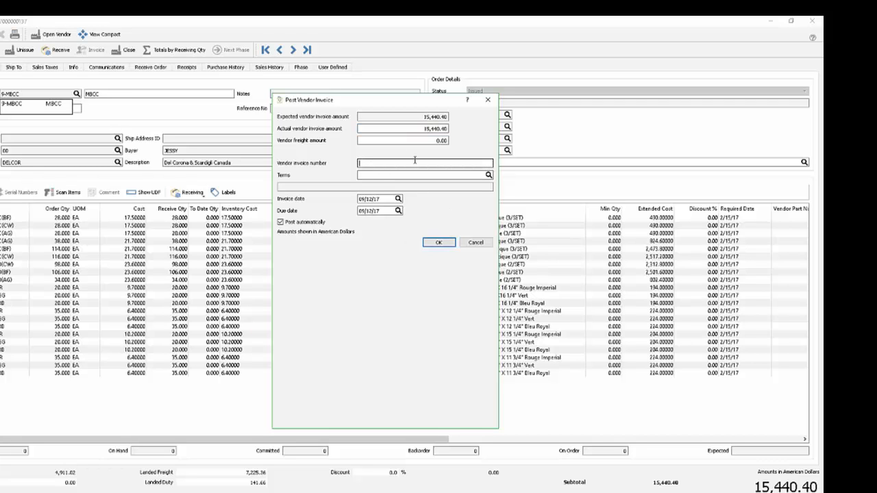
text(242134)
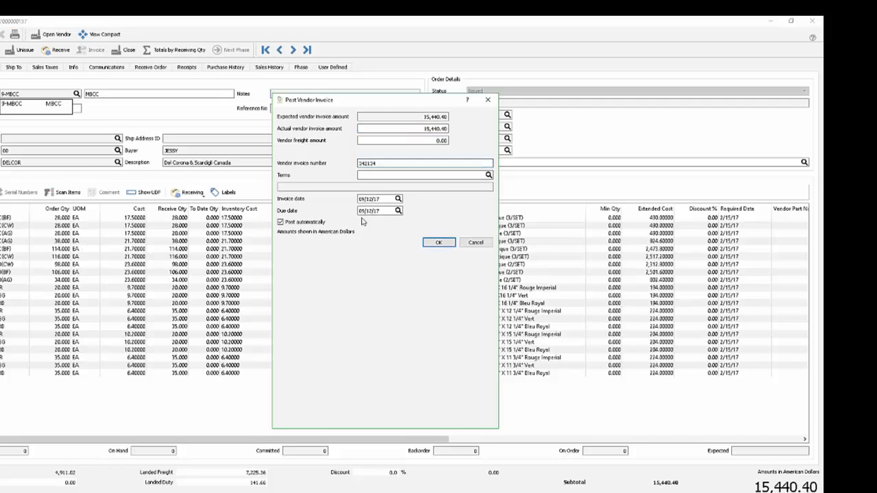
click(439, 242)
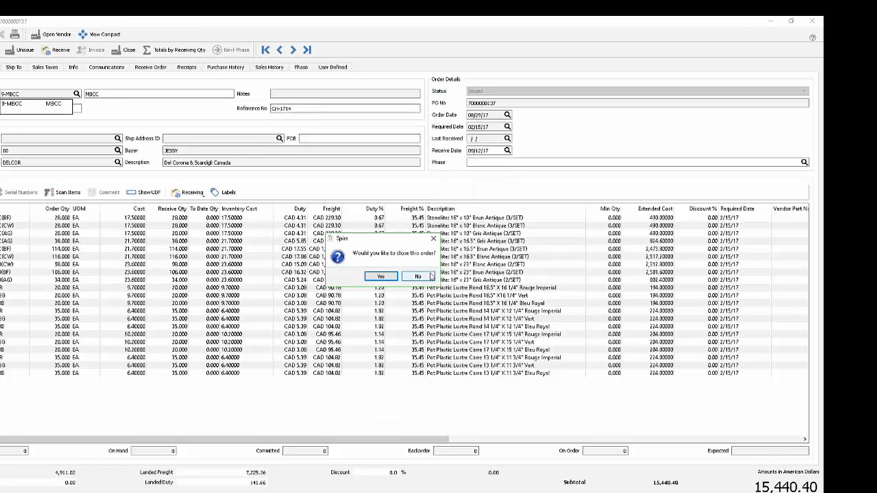
click(418, 276)
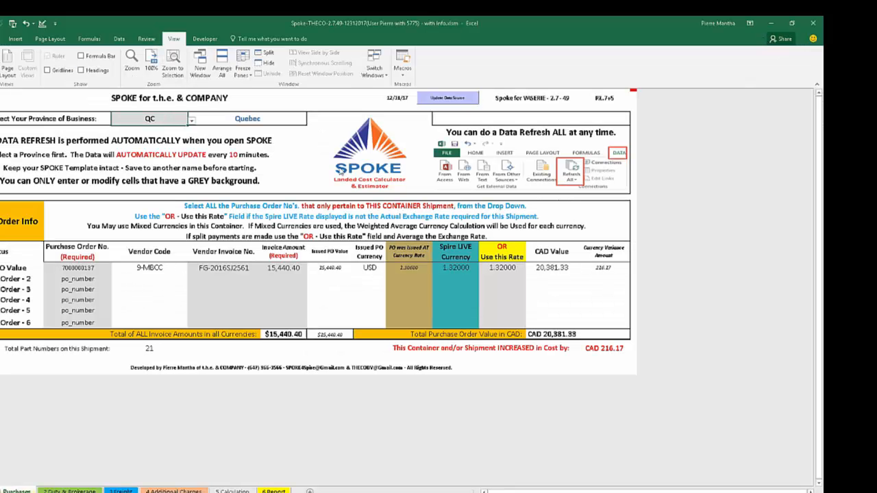
Run Step 3 on SPOKE's Calculation sheet to reset the Spire currency rates, and confirm the reset.
click(232, 491)
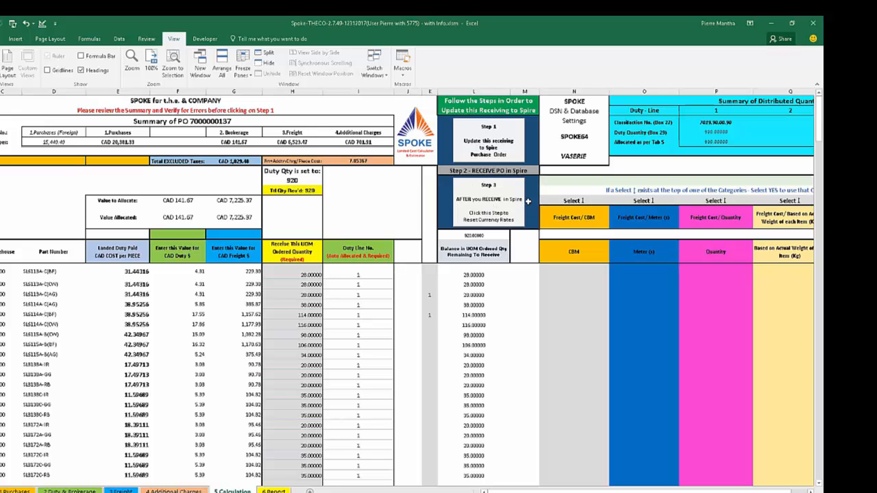
click(490, 201)
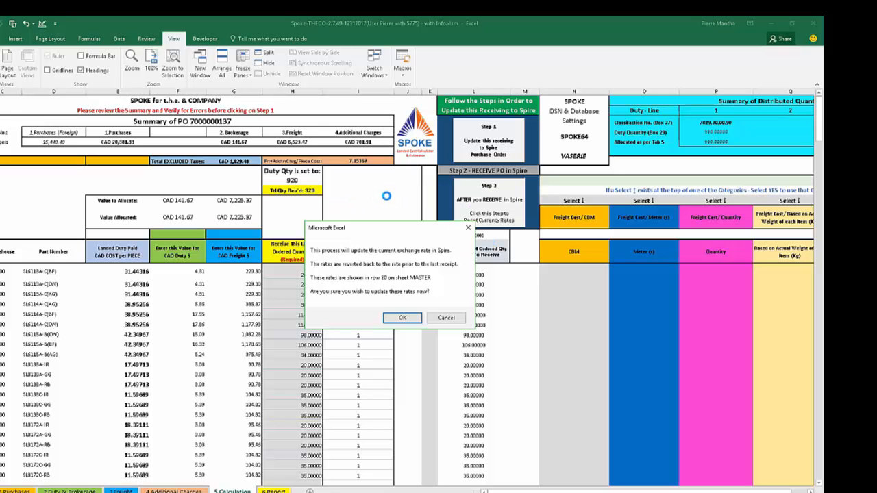
click(404, 319)
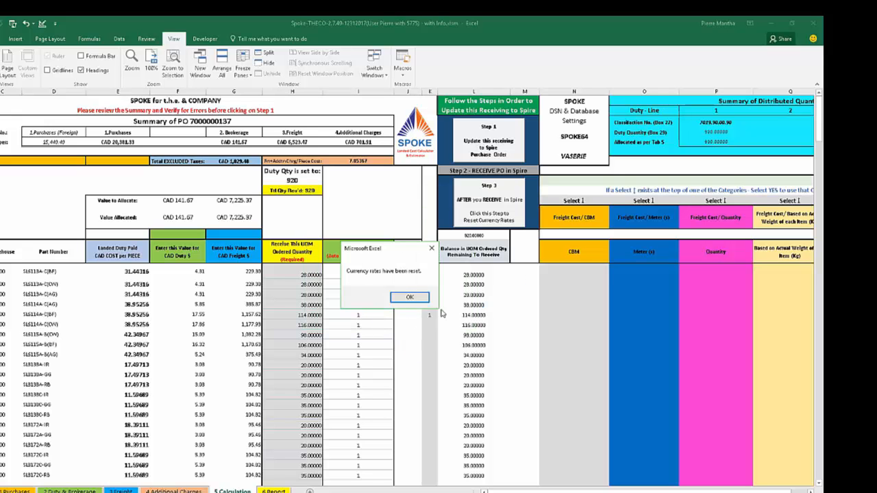
click(410, 298)
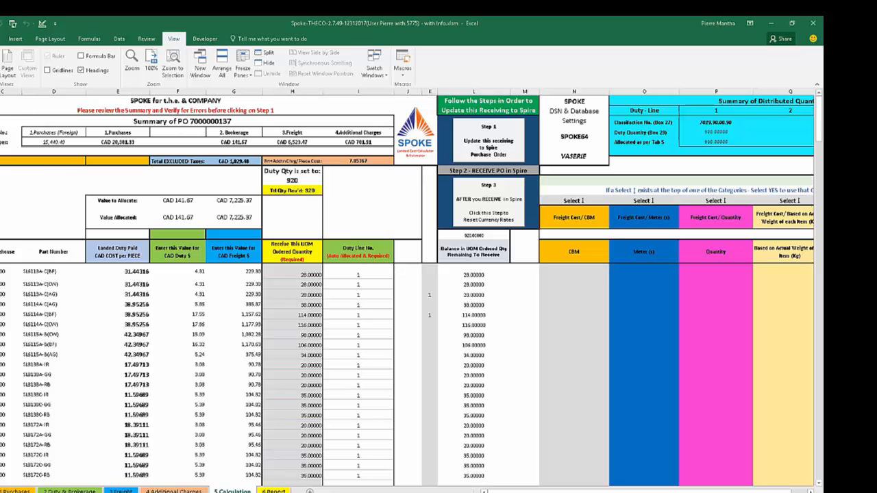
Review the Report sheet's shipment, purchase, duty, freight and total landed cost summary and its serial or lot number pages, and minimize the workbook.
key(ctrl+Page_Down)
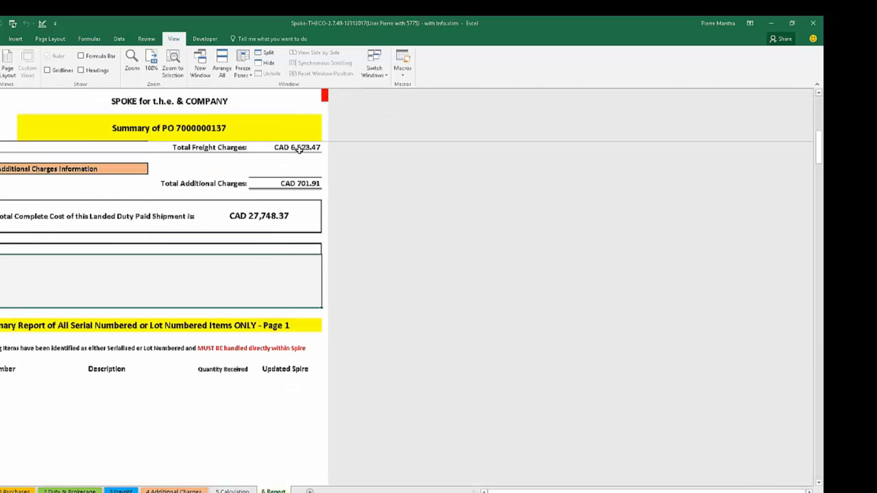
scroll(299, 149, up, 10)
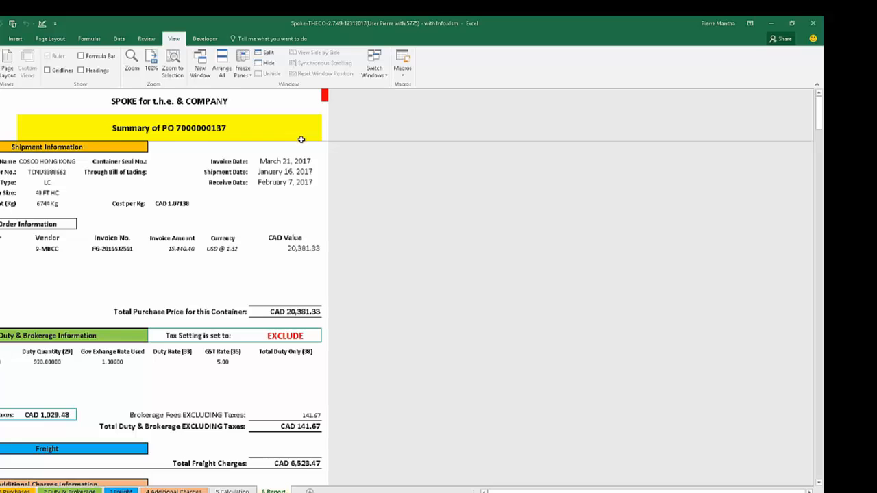
scroll(178, 142, down, 5)
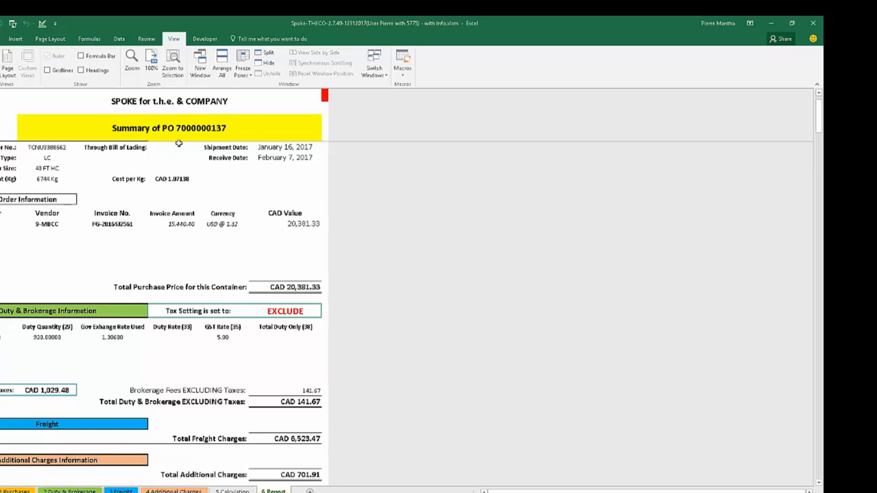
scroll(178, 142, down, 3)
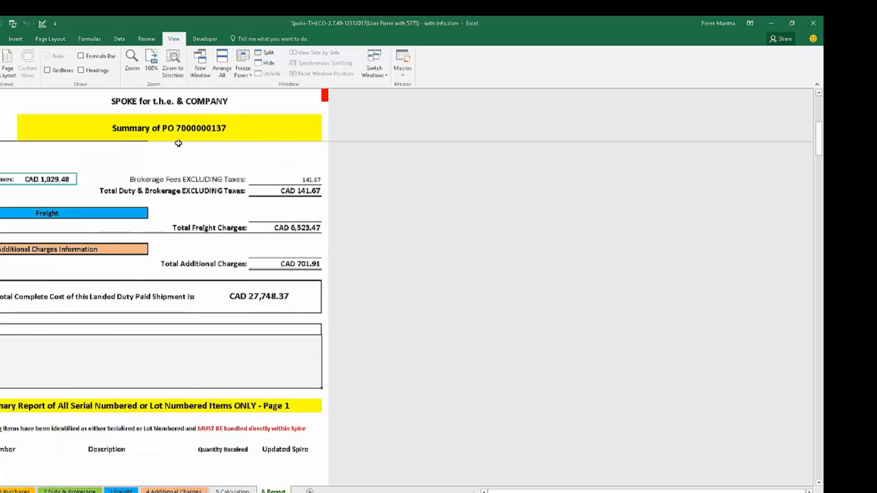
scroll(176, 141, down, 1)
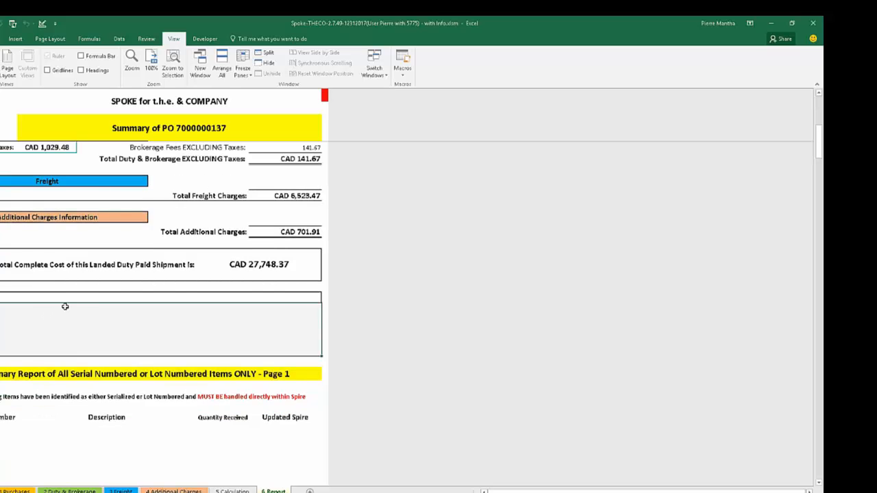
scroll(65, 306, down, 3)
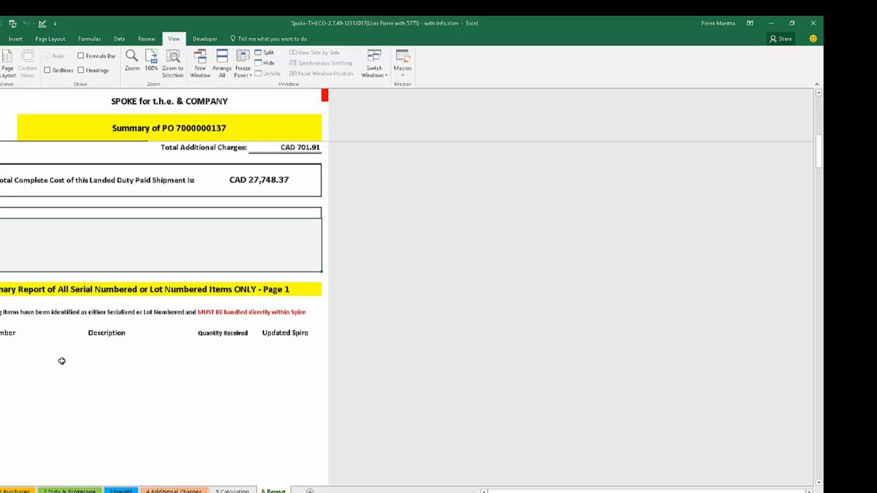
scroll(223, 380, down, 12)
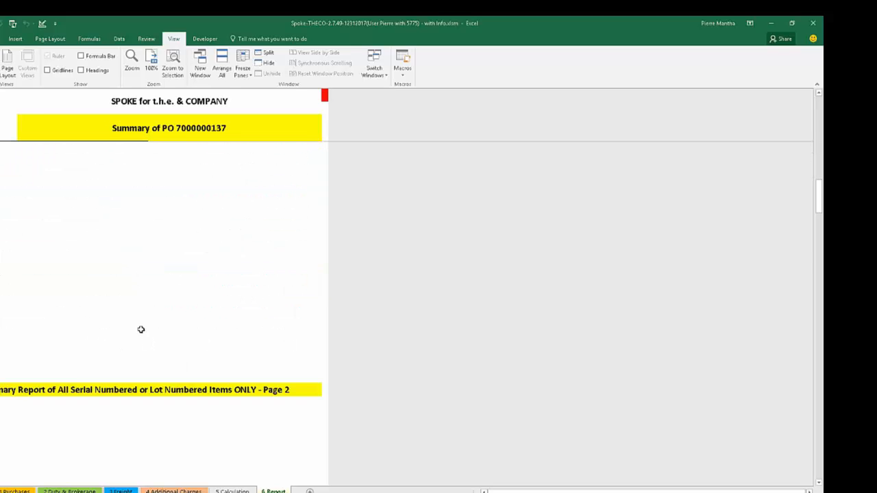
scroll(148, 328, down, 6)
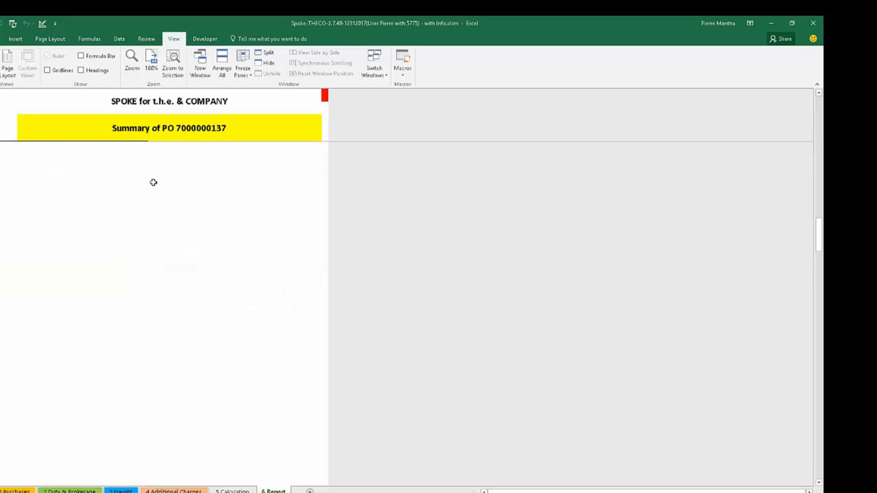
scroll(156, 136, up, 15)
scroll(174, 256, up, 10)
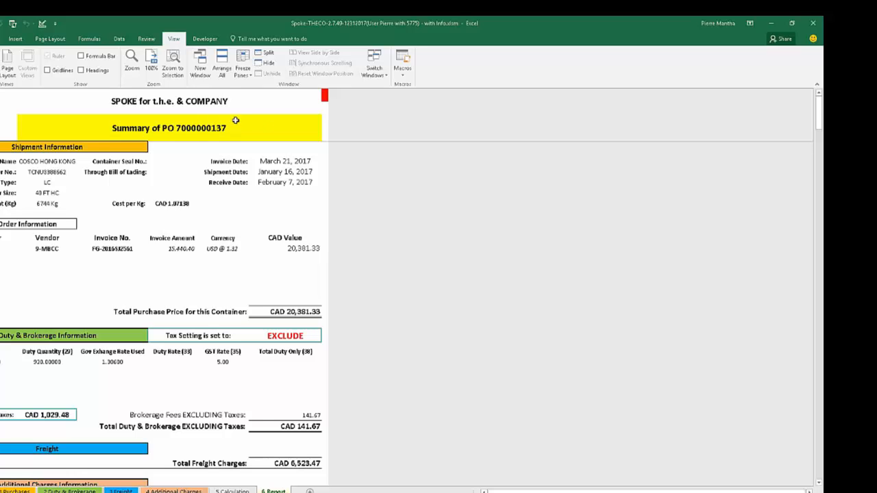
click(773, 25)
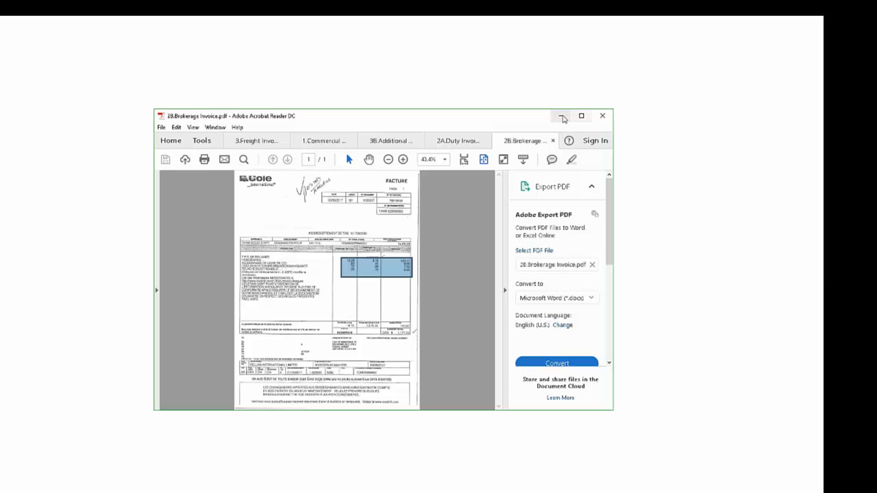
Minimize the brokerage invoice PDF, switch to Spire's Purchase Orders list, and open the received MBCC order with vendor order number Spoke Test.
click(562, 118)
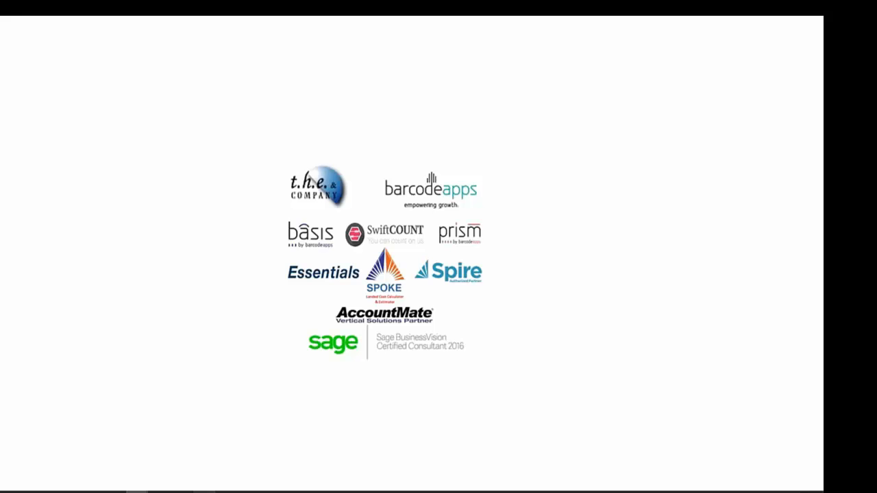
mouse_move(148, 491)
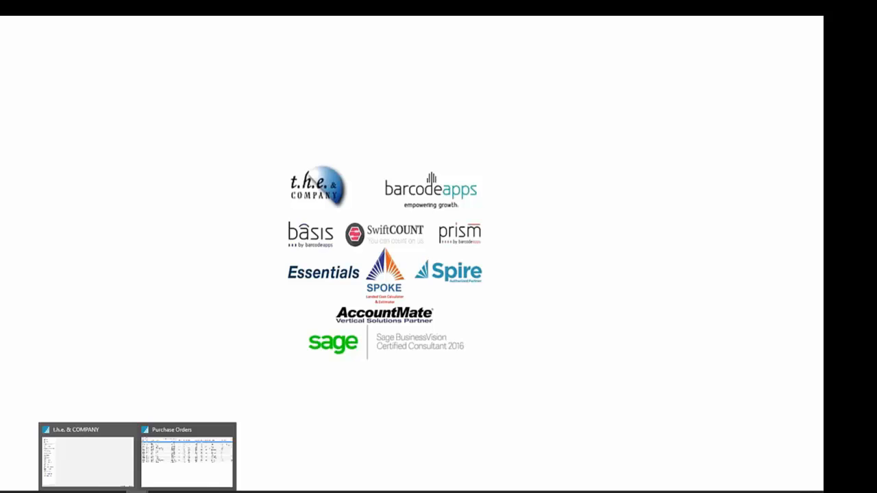
click(186, 475)
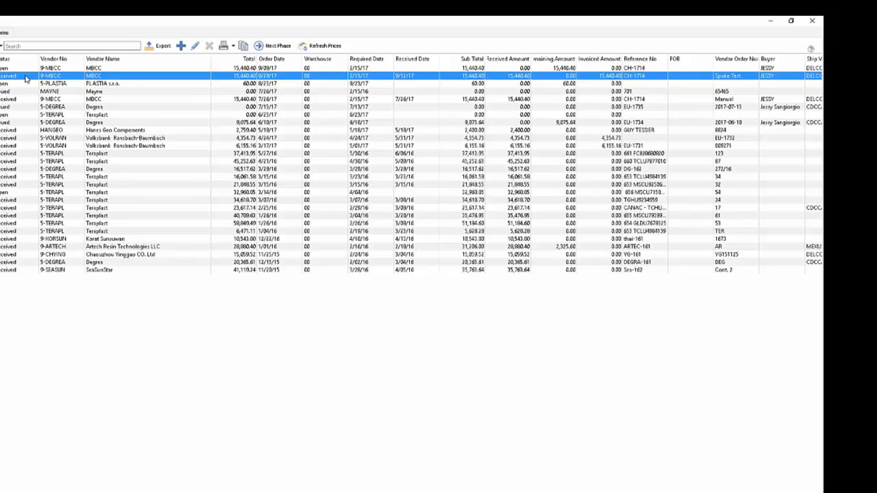
double_click(25, 78)
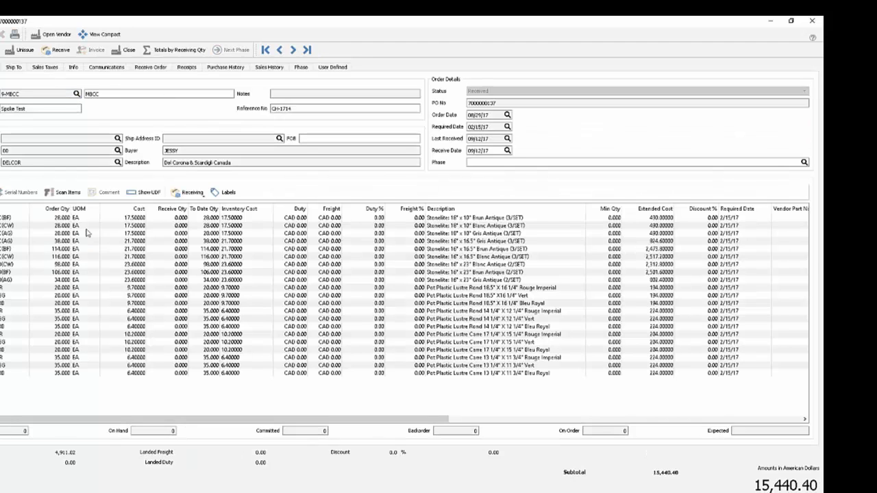
View the inventory receipts of the order's first item, SL6113A-C(BF), and select the 9/12/17 receipt to check its landed unit cost.
click(13, 217)
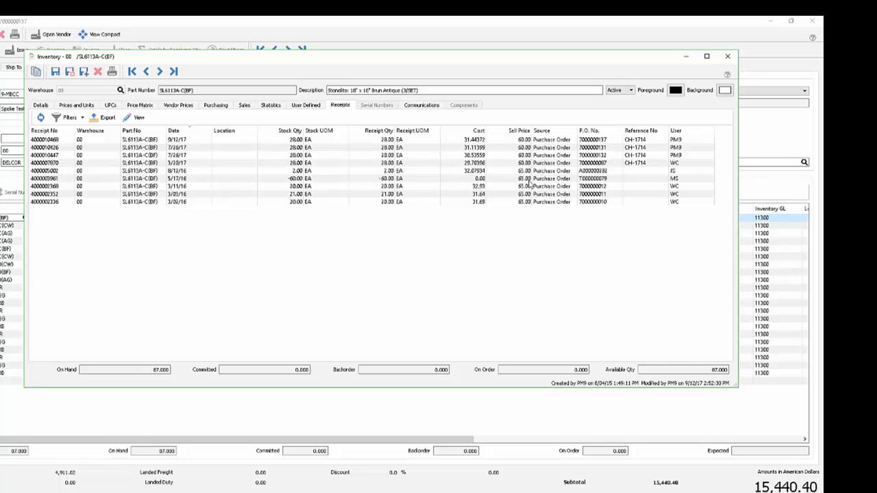
click(604, 141)
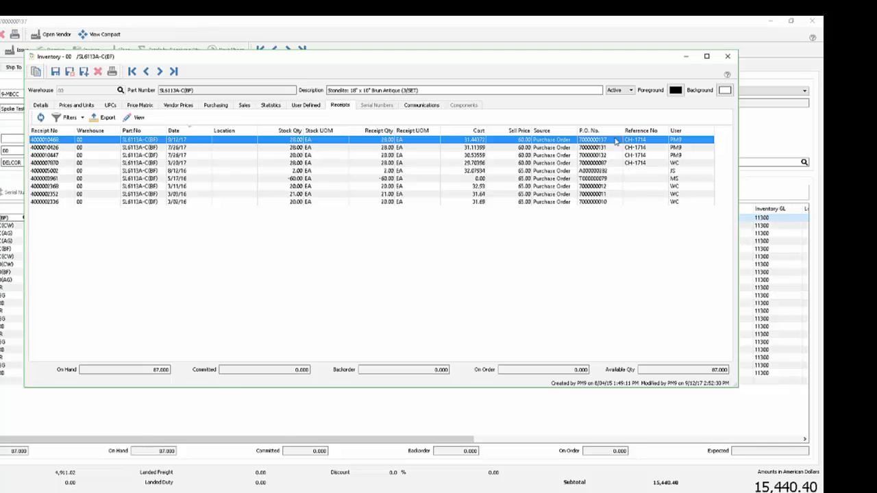